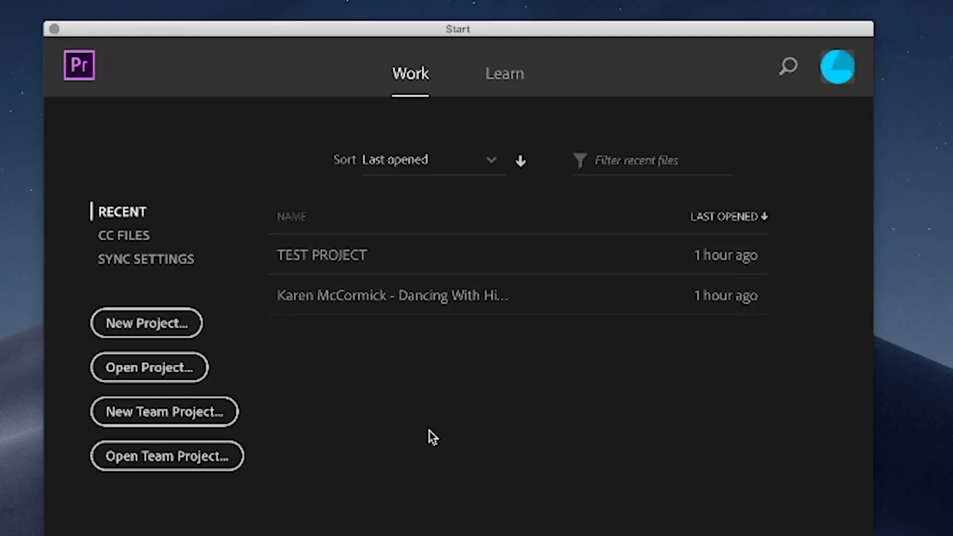
Create a new project named FRIGGIN SIK VID DOGGIE and save it on the Desktop.
left_click(180, 329)
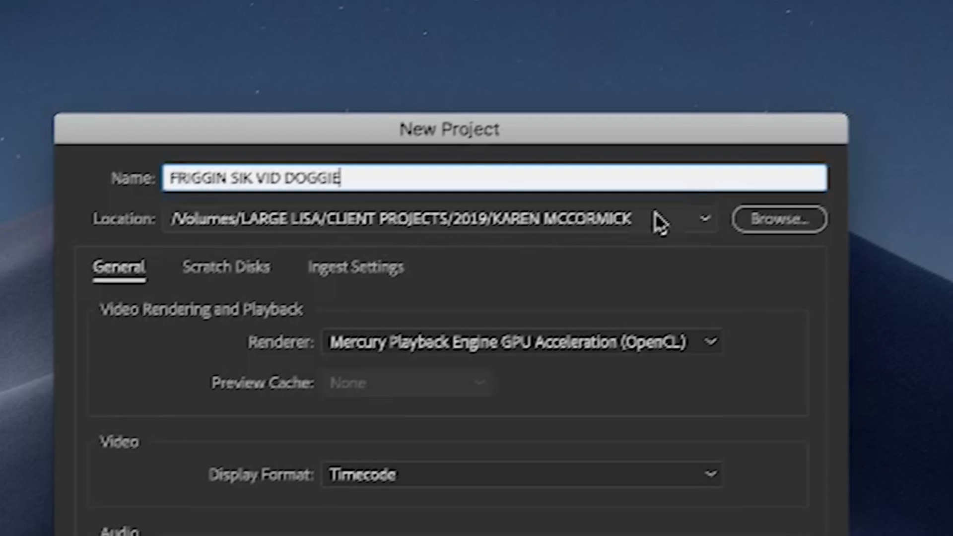
left_click(769, 224)
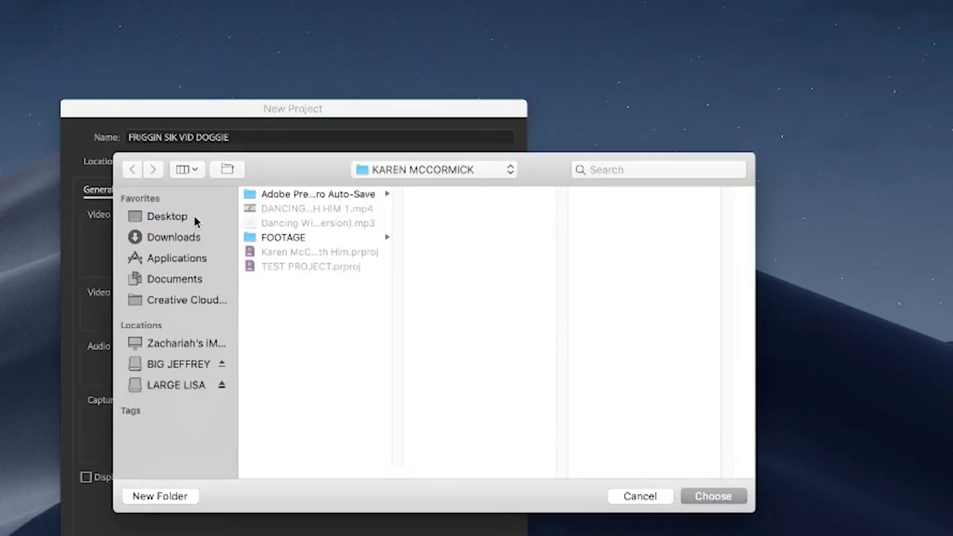
left_click(197, 239)
left_click(714, 496)
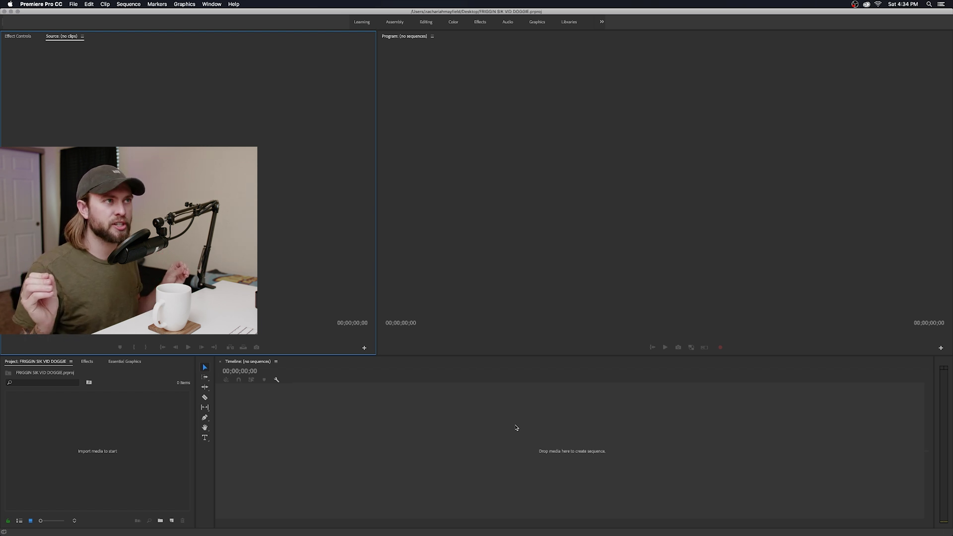
left_click(208, 4)
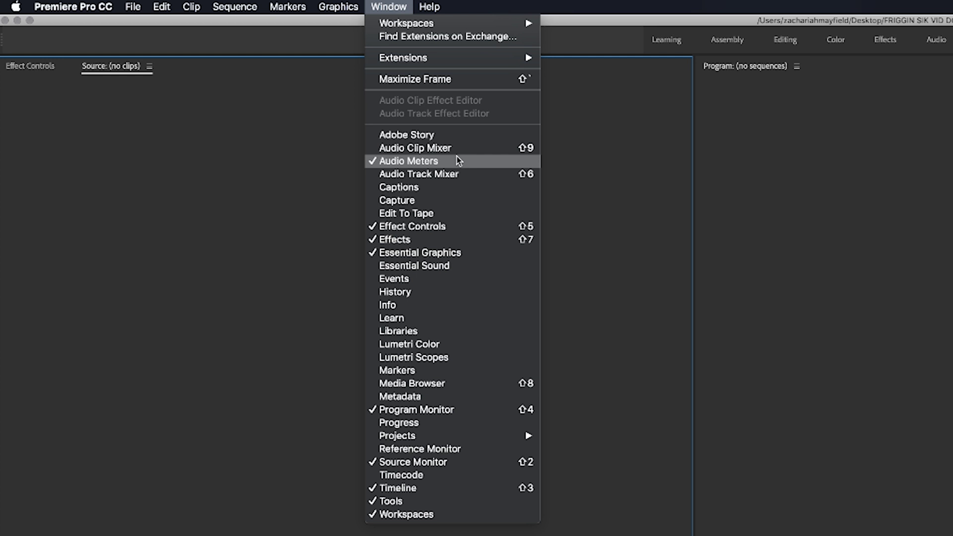
left_click(457, 161)
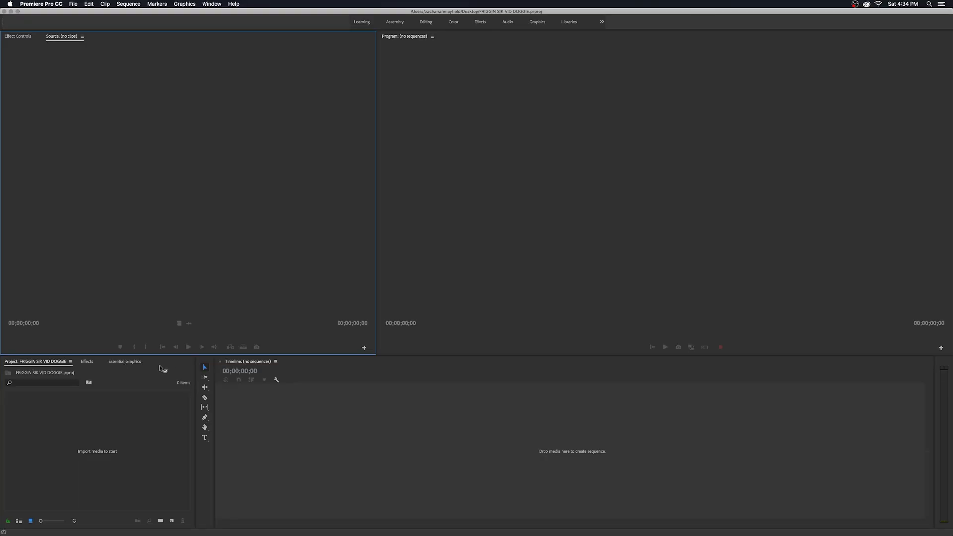
Show the Essential Graphics panel and try out a different position for its tab within the panel group.
left_click(127, 362)
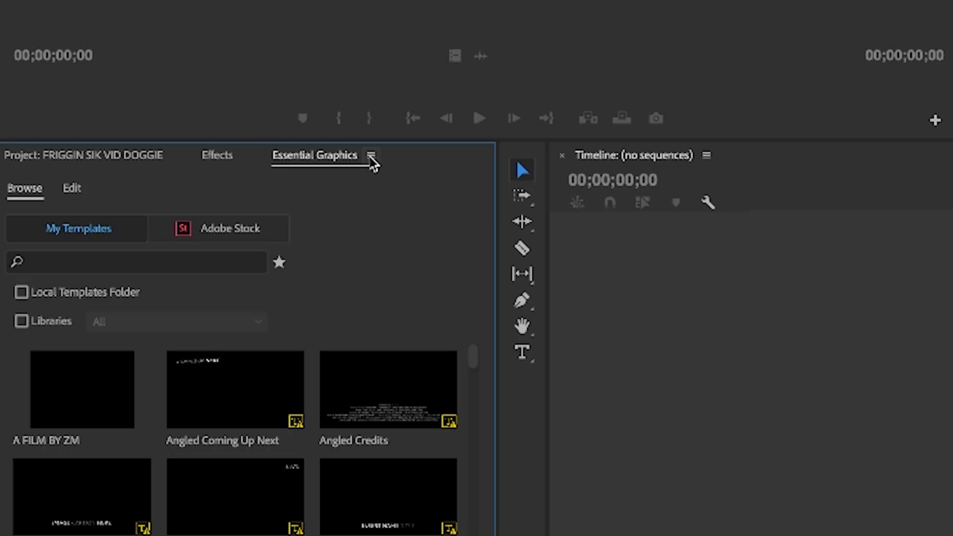
left_click(371, 156)
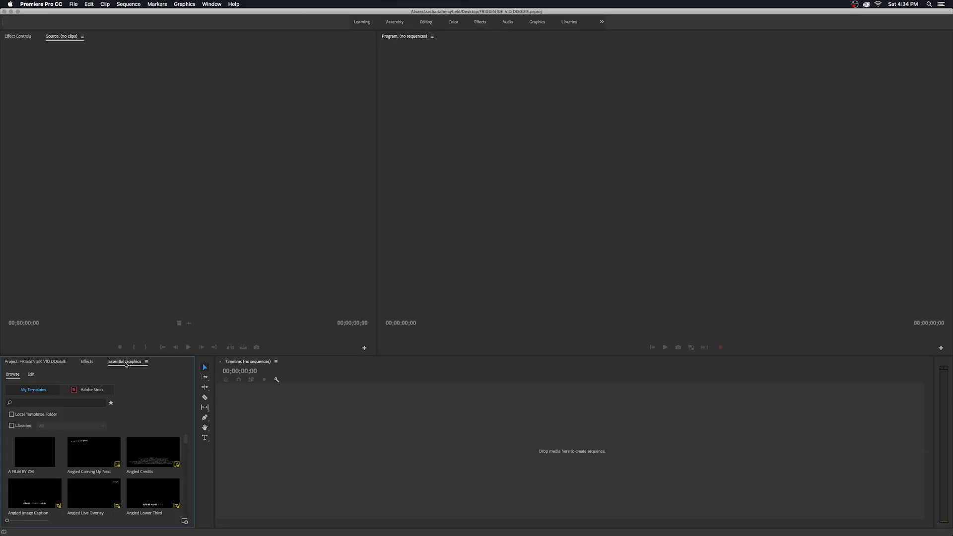
left_click_drag(128, 364, 108, 364)
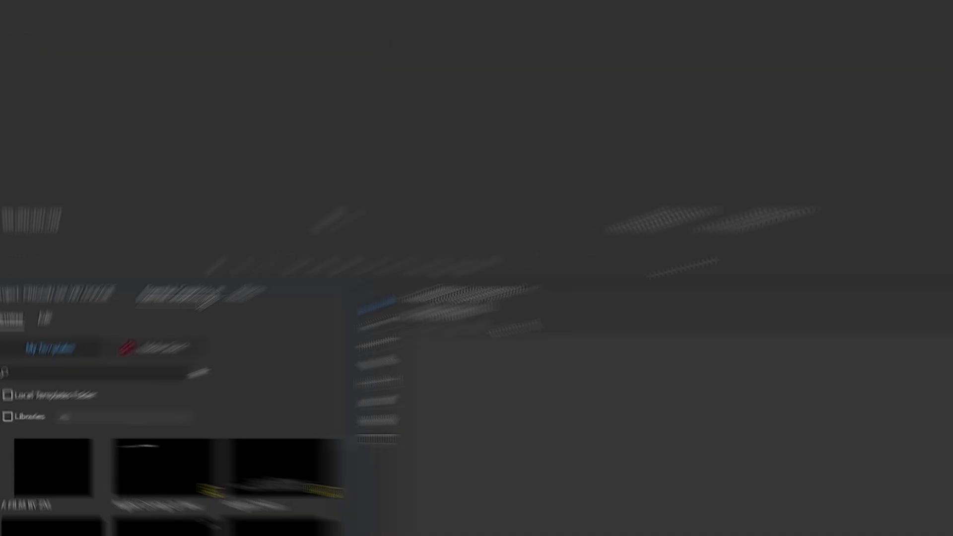
left_click_drag(313, 200, 492, 207)
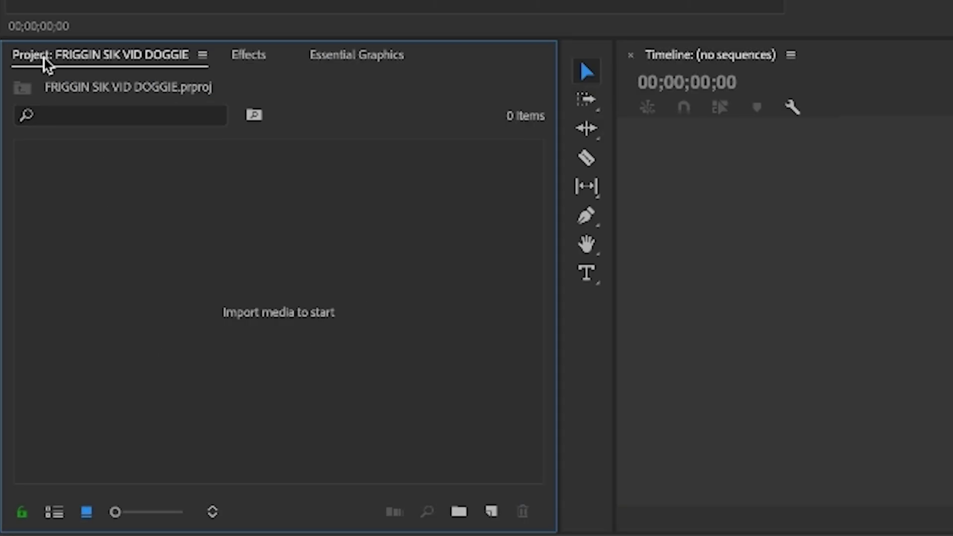
Import the NARRATIVE footage folder from LARGE LISA, under CLIENT PROJECTS, 2019, UNITED GENERATION.
double_click(301, 340)
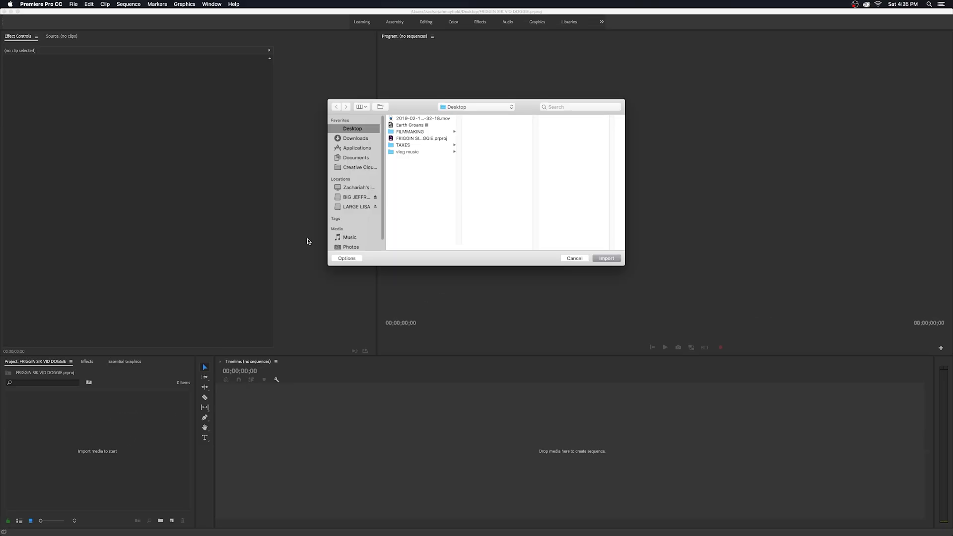
left_click(350, 207)
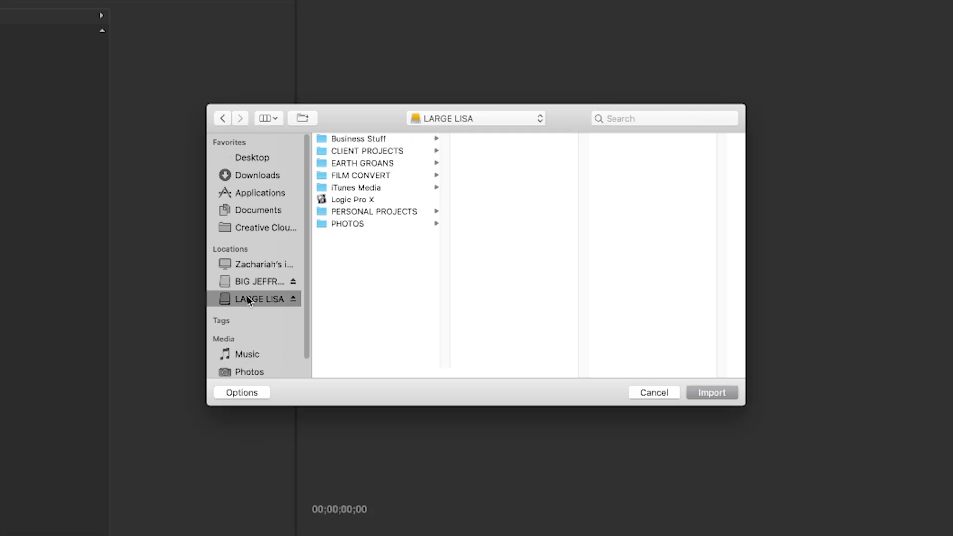
left_click(399, 153)
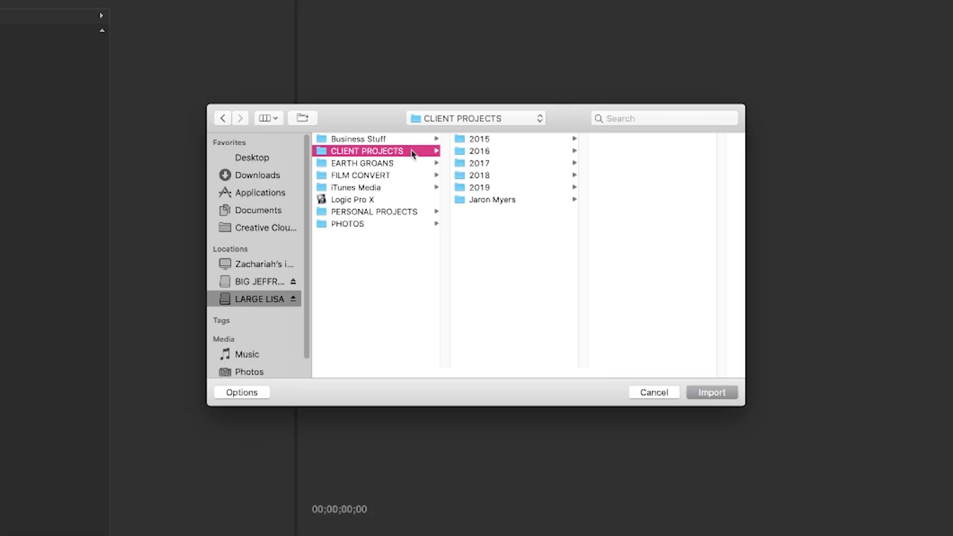
left_click(495, 187)
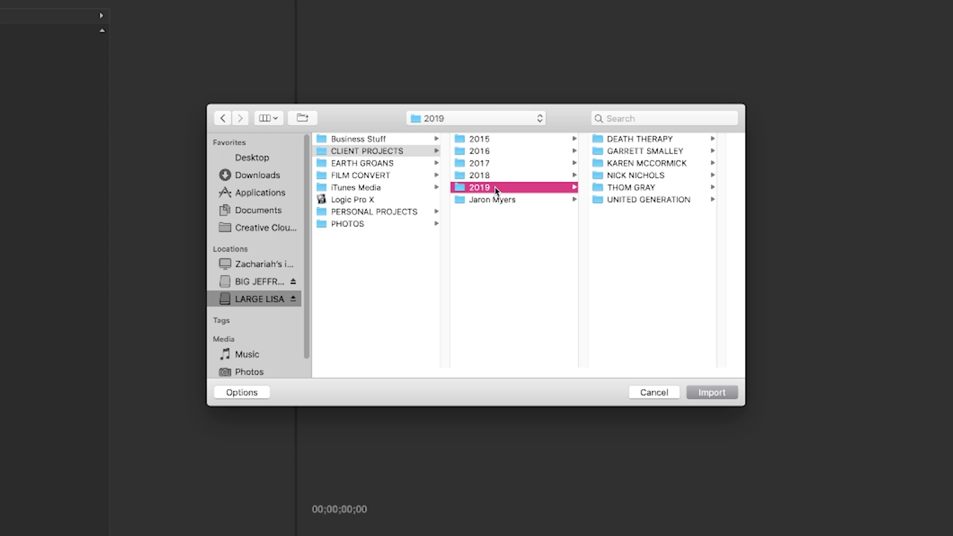
left_click(644, 200)
left_click(671, 250)
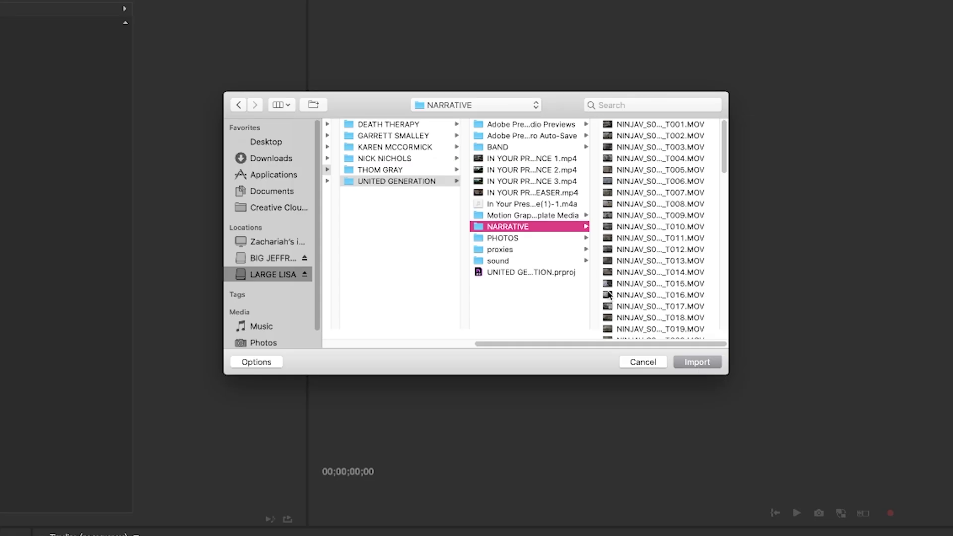
left_click(703, 361)
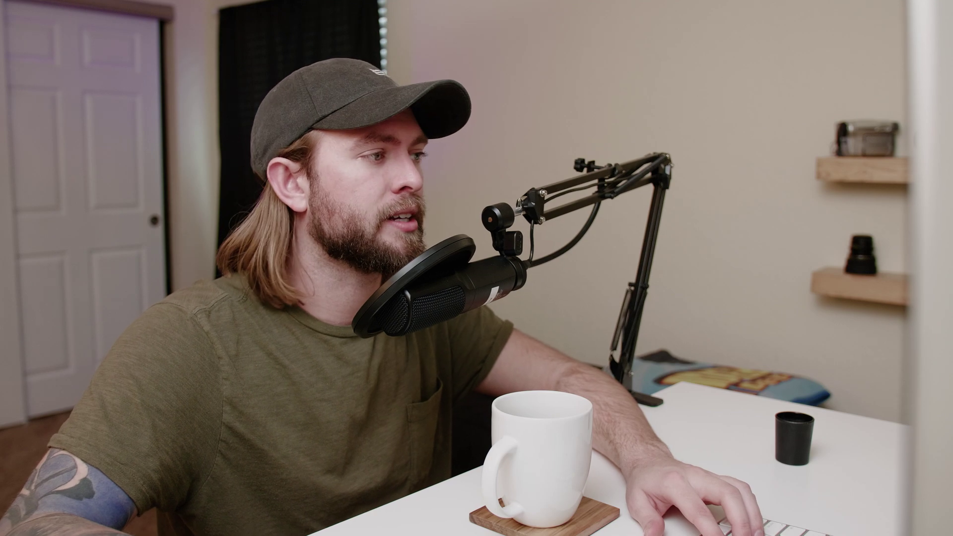
Open the imported NARRATIVE bin and create a sequence from its first clip, NINJAV_S001_S001_T001.
double_click(24, 418)
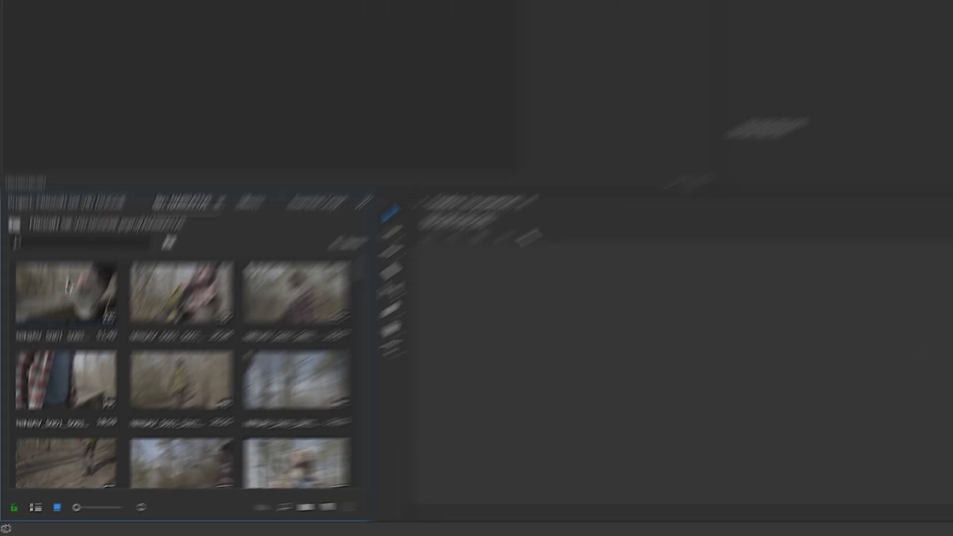
left_click(63, 294)
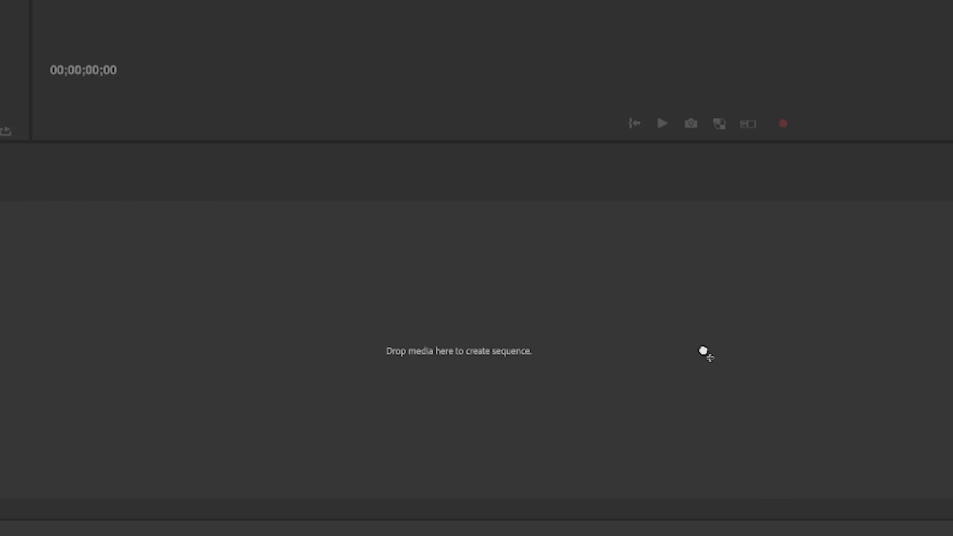
left_click_drag(709, 366, 709, 367)
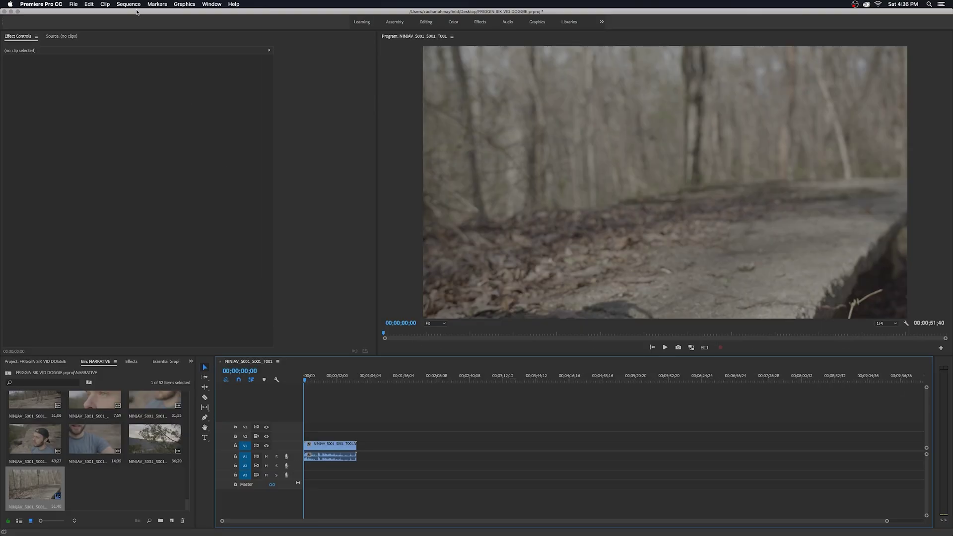
Set the timebase of the sequence to 23.976 frames/second in the Sequence Settings.
left_click(128, 4)
left_click(137, 14)
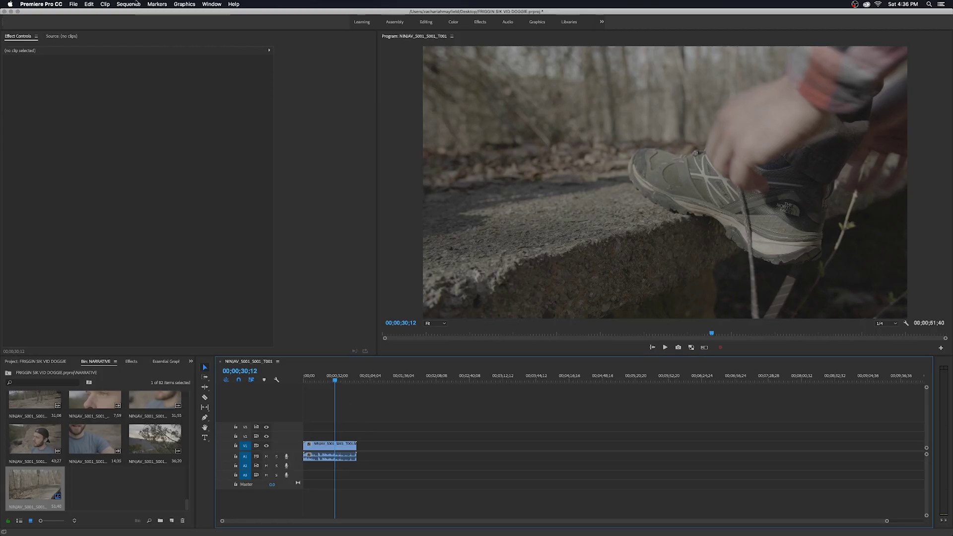
left_click(129, 4)
left_click(142, 13)
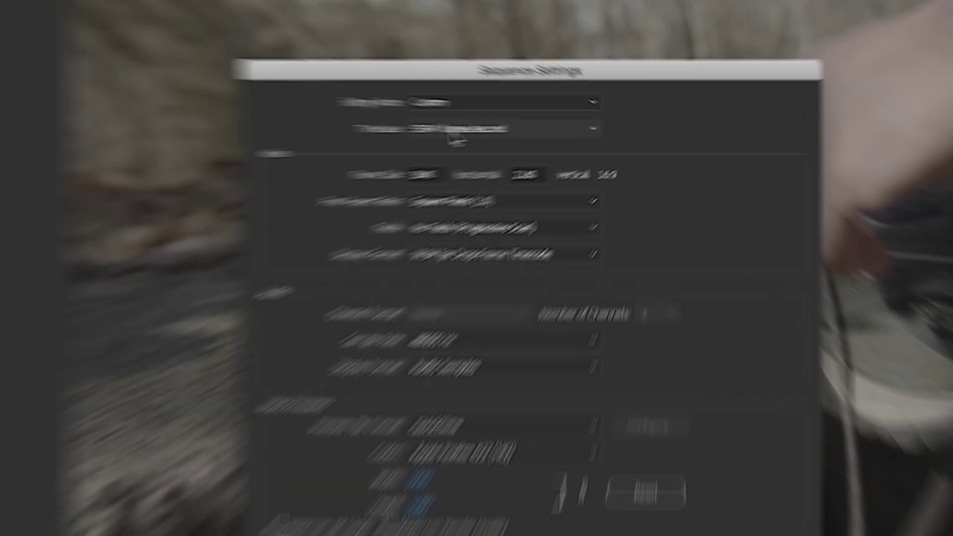
left_click(444, 166)
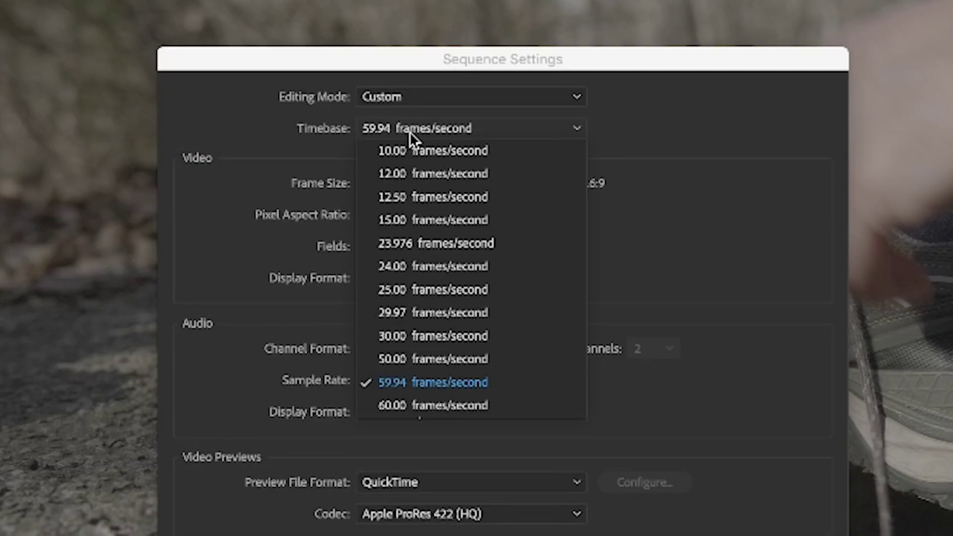
left_click(429, 245)
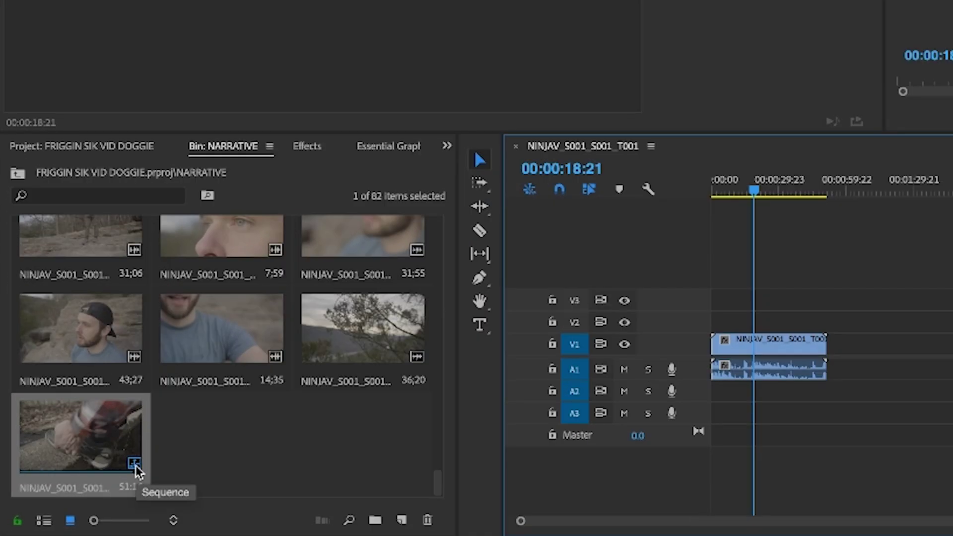
Rename the sequence in the NARRATIVE bin as SIK SEWUWNCE.
left_click(79, 488)
type("SIK S")
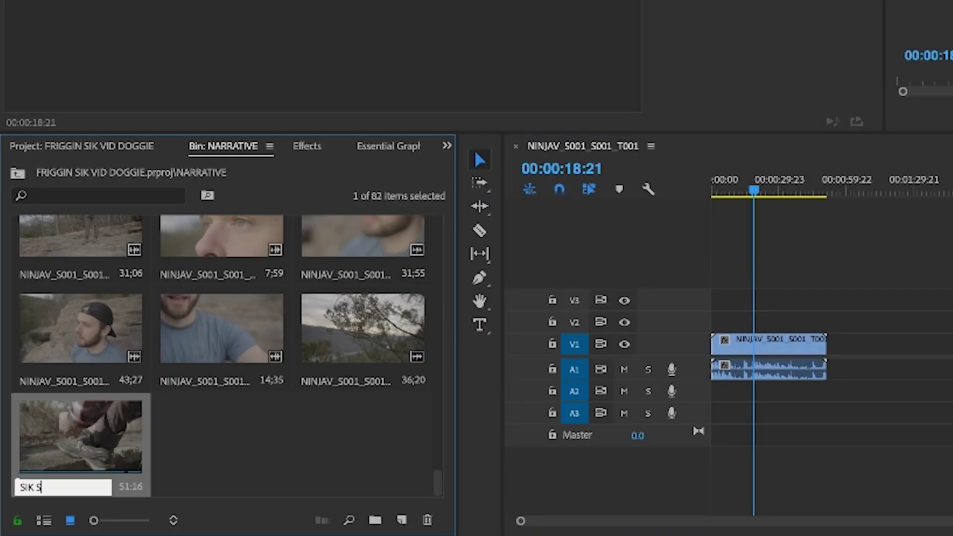
type("EWUWNC")
type("E")
key("Return")
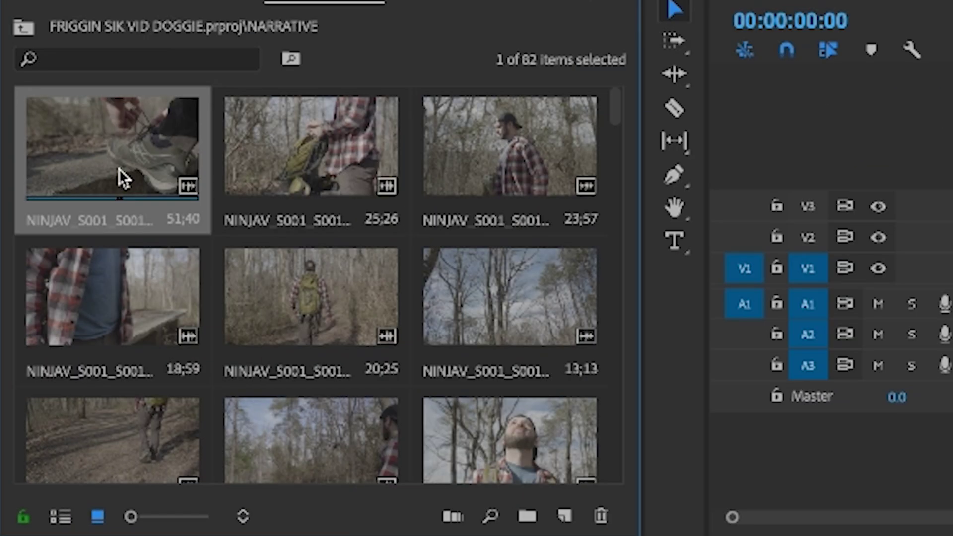
Load the first shoe-tying clip, NINJAV_S001_S001_T001.MOV, into the Source Monitor.
left_click(118, 168)
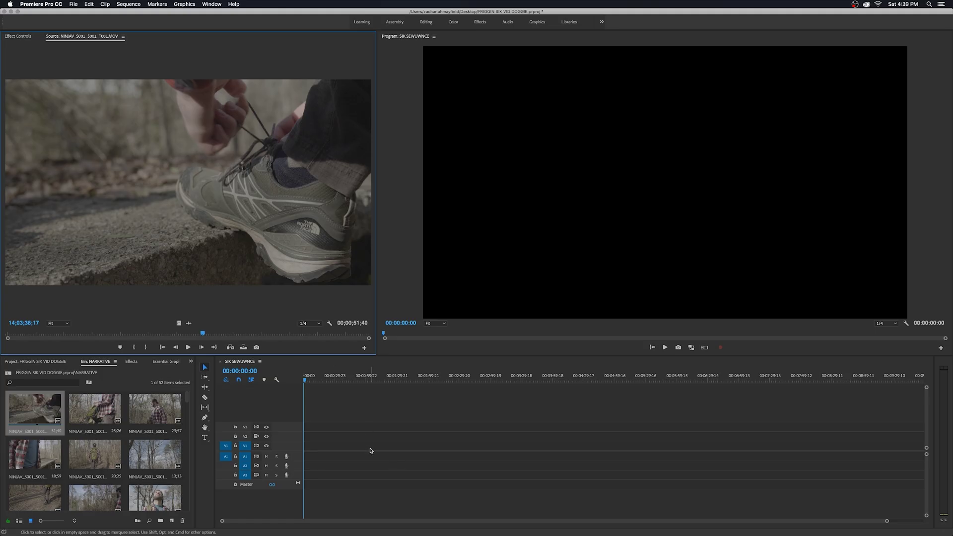
left_click(370, 450)
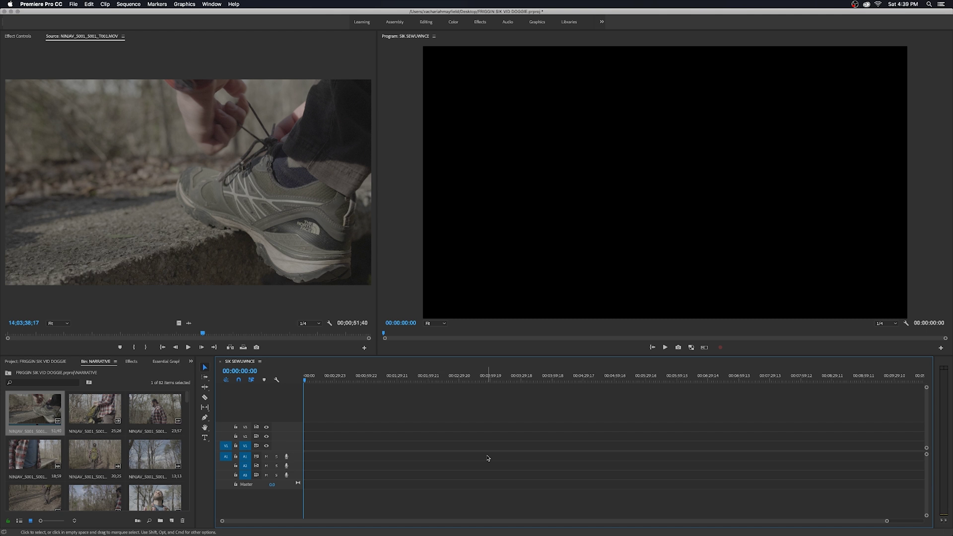
left_click(203, 238)
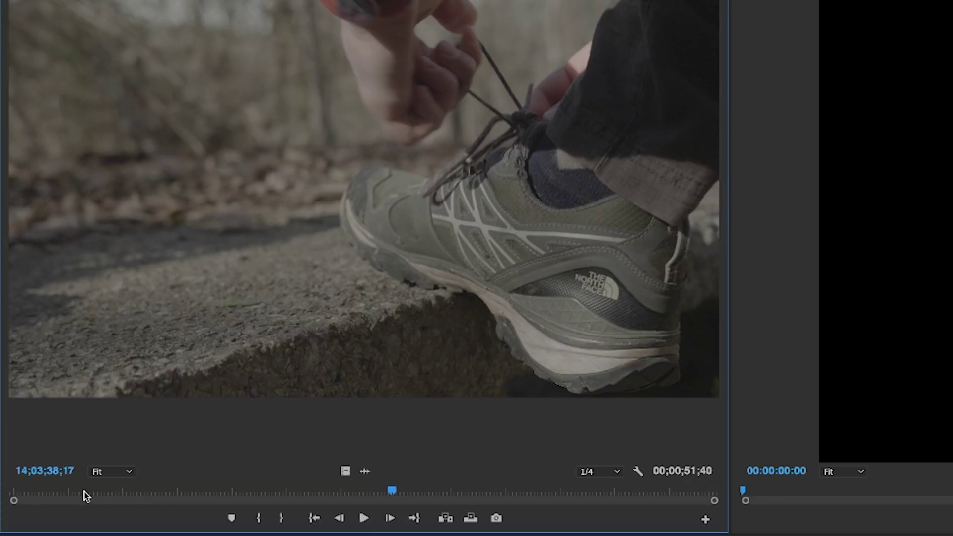
Mark the shoe-tying clip's In point at 14;03;21;12 and its Out point at 14;03;24;32.
left_click_drag(44, 336, 54, 336)
left_click_drag(104, 497, 166, 501)
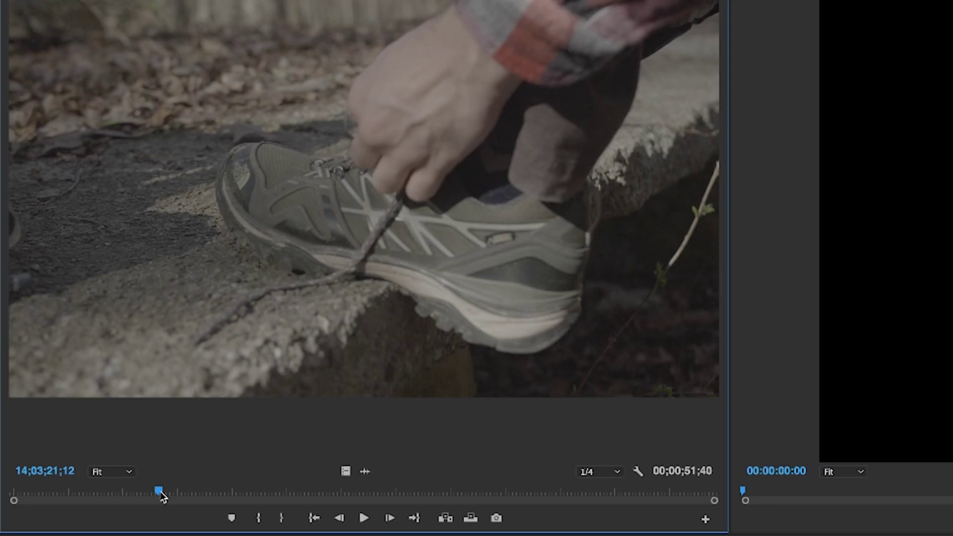
key("i")
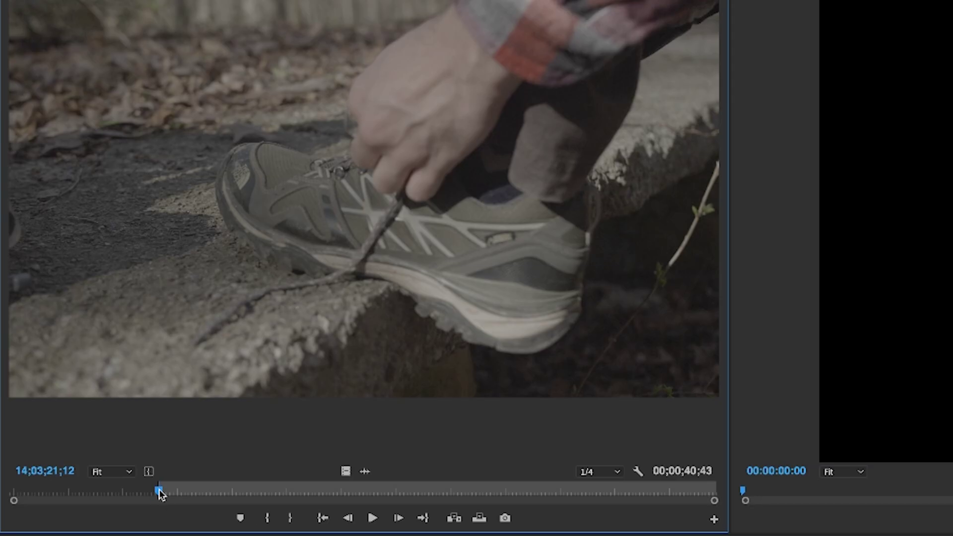
left_click_drag(159, 492, 192, 497)
left_click_drag(195, 496, 204, 496)
key("o")
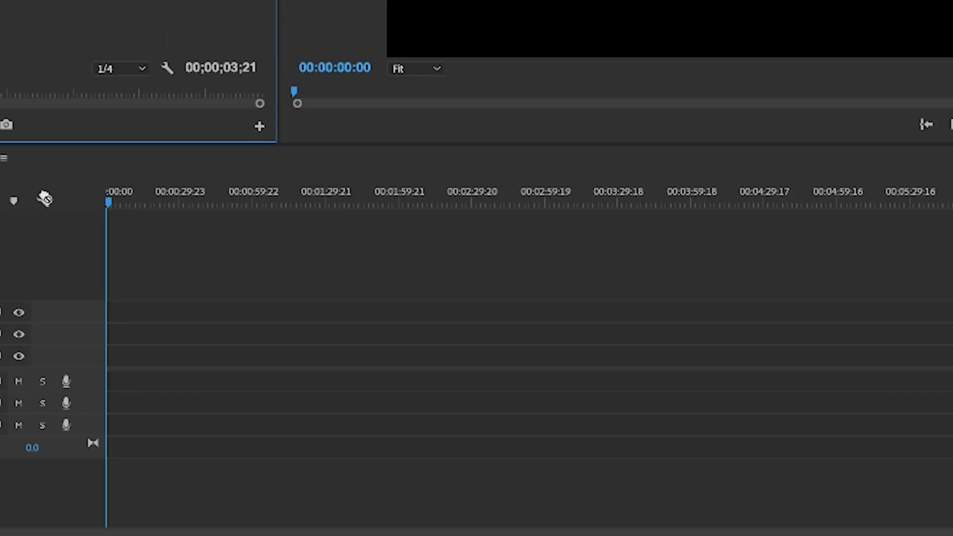
Overwrite the marked part of the source clip onto V1 and A1 at the start of the sequence.
left_click_drag(257, 273, 453, 535)
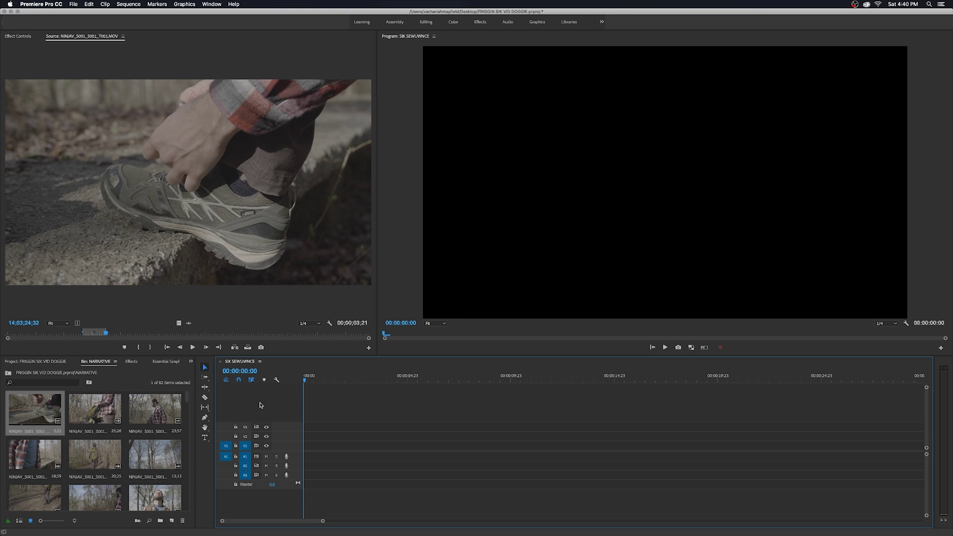
key("period")
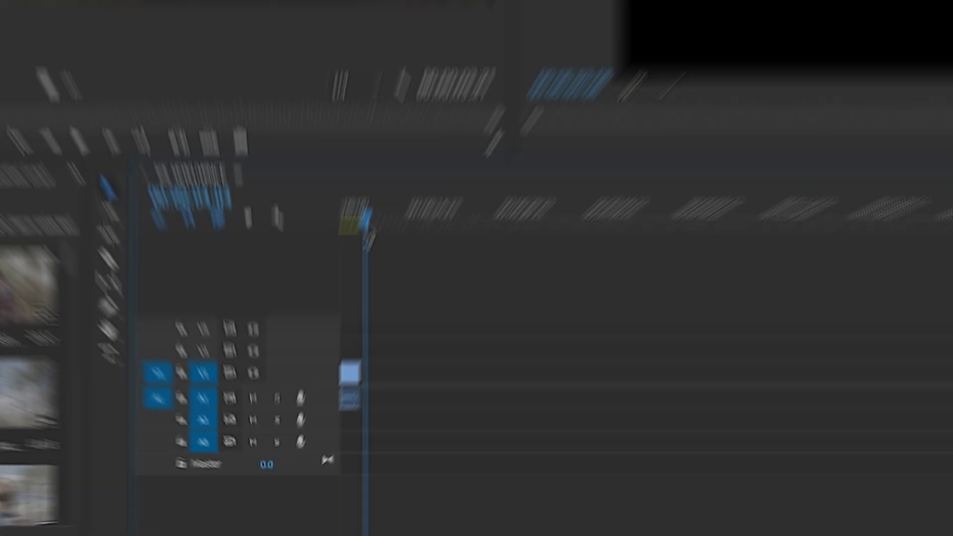
Move the playhead past the clip on the timeline and jump back to the clip's end.
left_click_drag(377, 187, 396, 187)
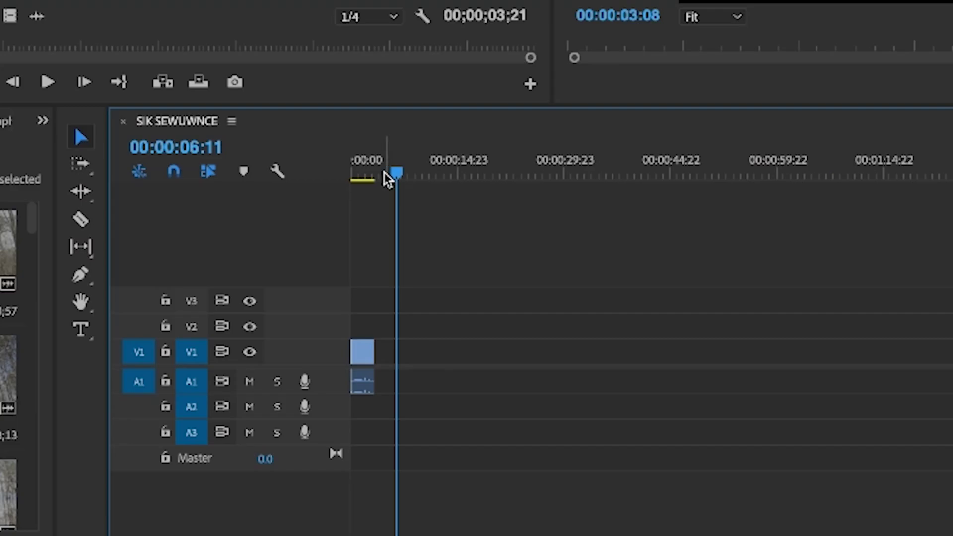
left_click_drag(388, 178, 410, 183)
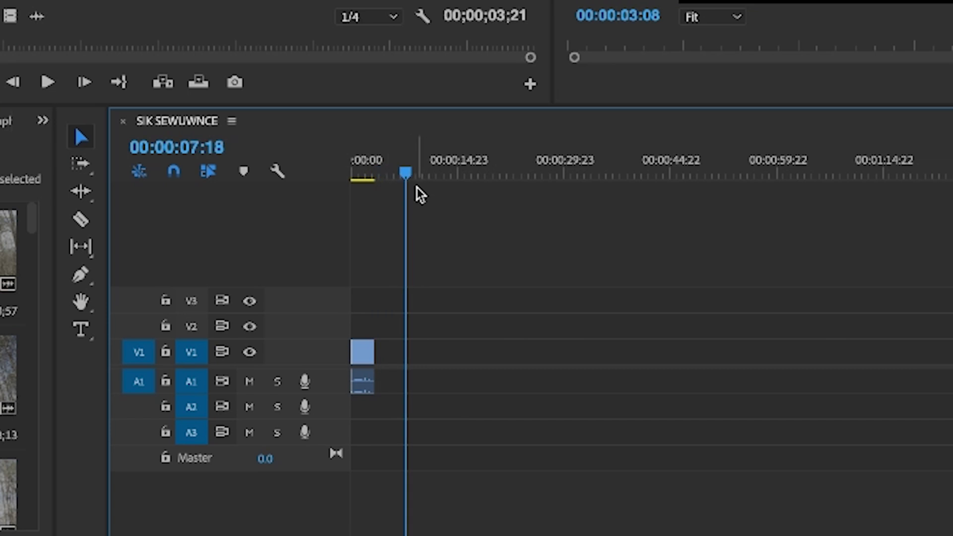
key("Up")
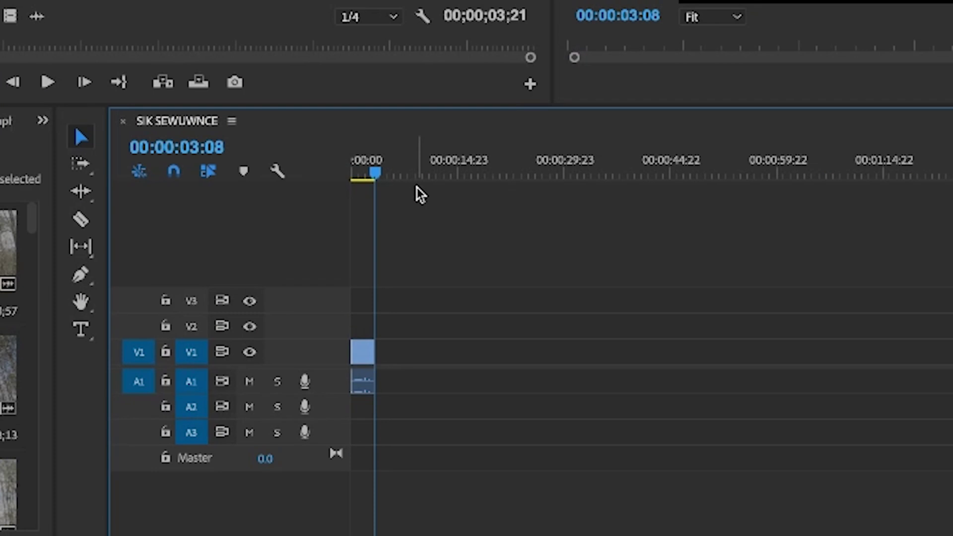
Place another copy of the marked shoe-tying clip directly after the first one on the timeline.
key("Up")
key("Down")
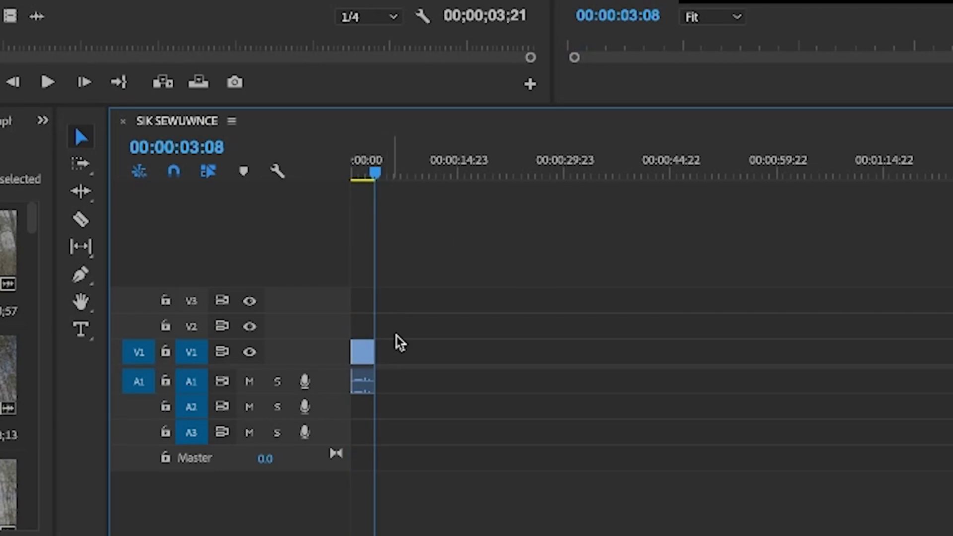
key("ctrl+v")
key("ctrl+v")
key("ctrl+v")
key("ctrl+v")
key("ctrl+v")
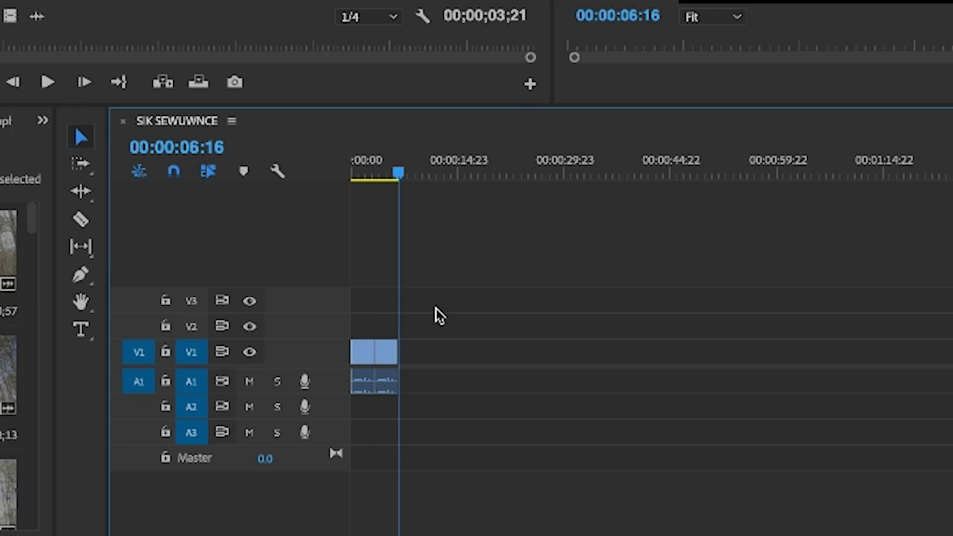
Undo the added copy of the shoe-tying clip.
key("ctrl+z")
key("ctrl+z")
key("ctrl+z")
key("ctrl+z")
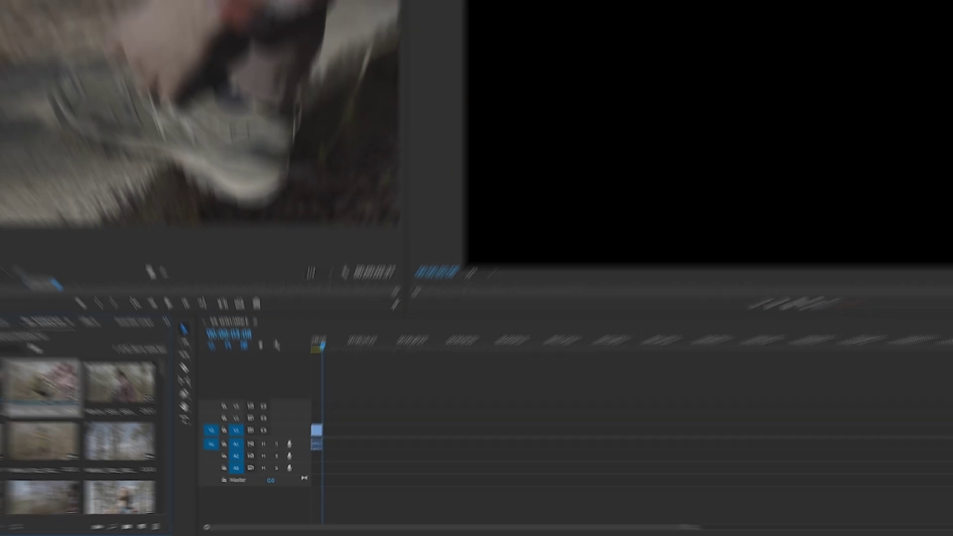
Mark the backpack shot in NINJAV_S001_S001_T002.MOV with its Out point at 14;04;20;18 and overwrite it onto the timeline after the first clip.
double_click(101, 403)
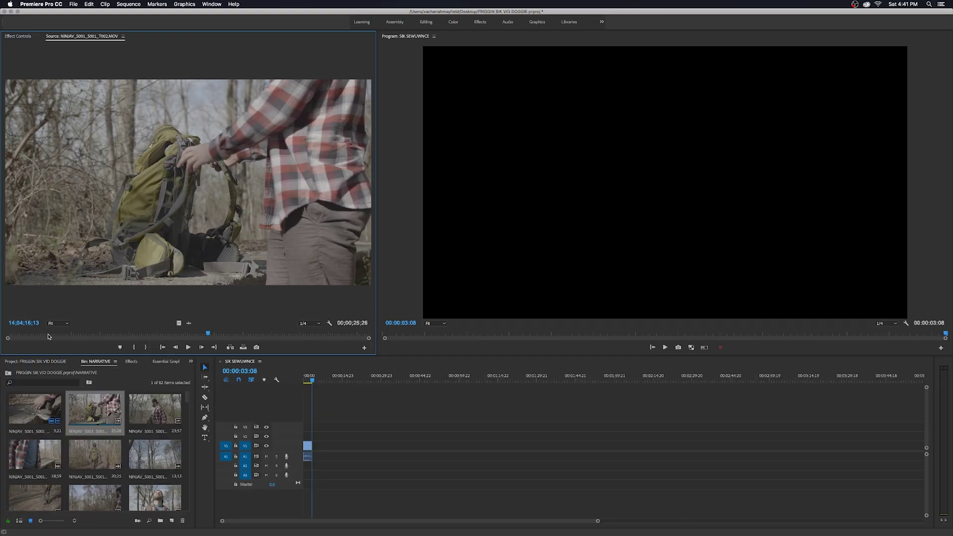
left_click_drag(207, 335, 257, 333)
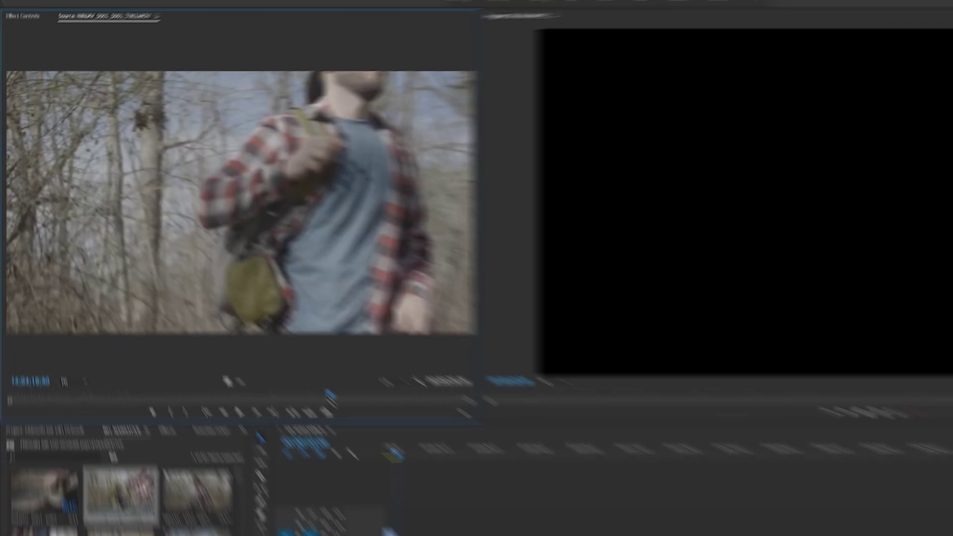
left_click_drag(330, 396, 312, 398)
left_click_drag(410, 492, 448, 490)
key("i")
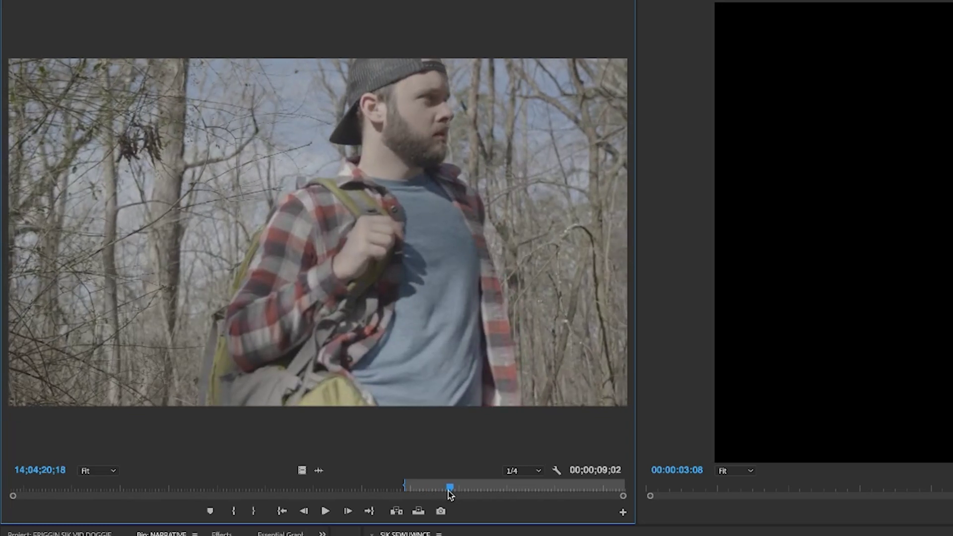
key("o")
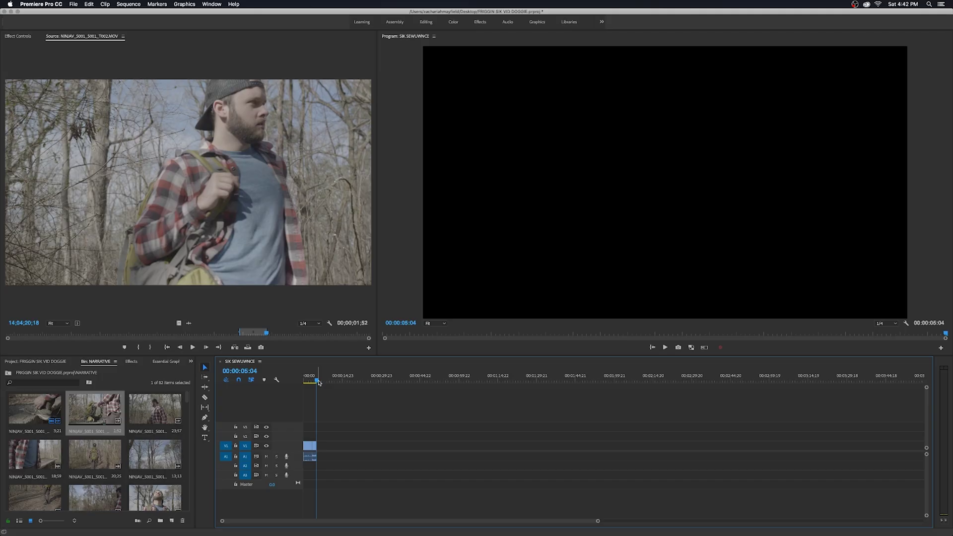
Return the playhead to the start of the sequence and play back the edit.
left_click_drag(319, 381, 298, 381)
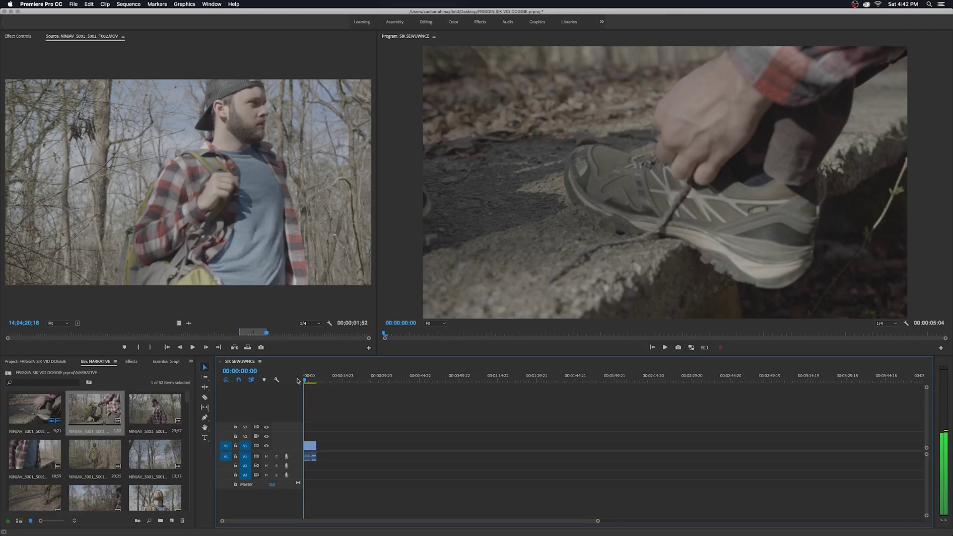
left_click(322, 377)
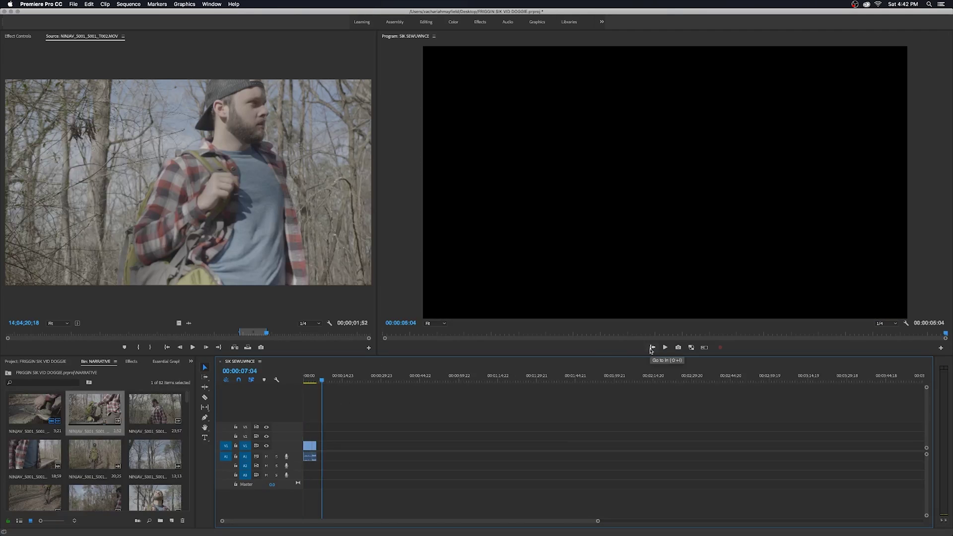
left_click(652, 348)
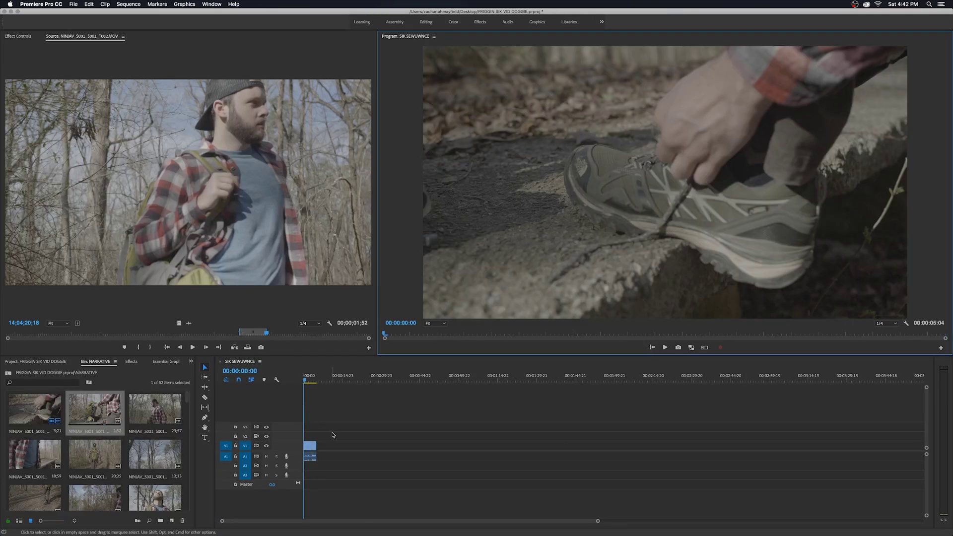
left_click(354, 460)
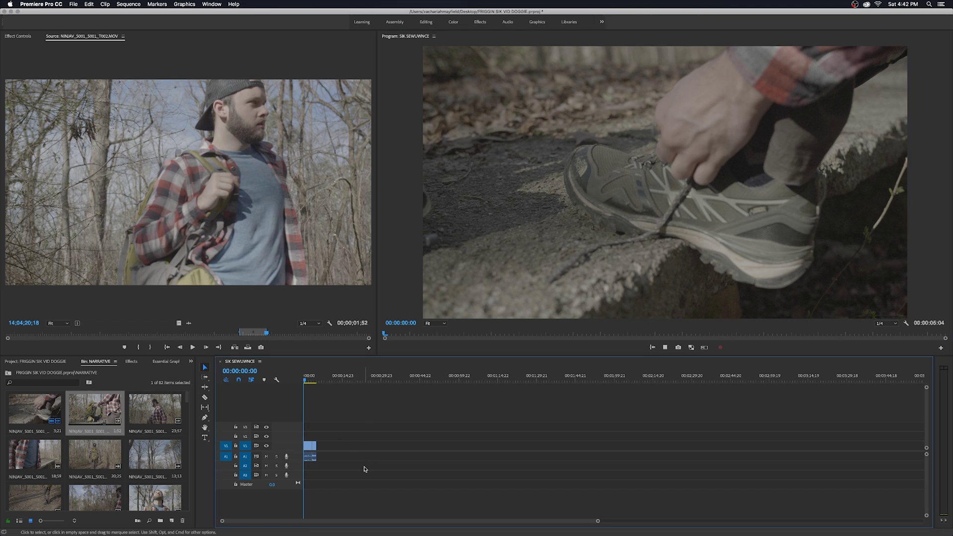
key("space")
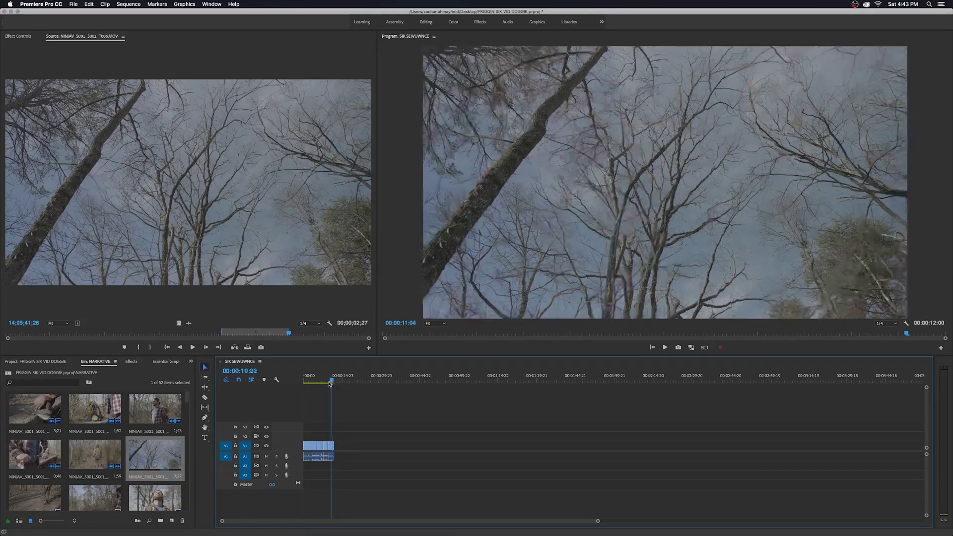
Move the playhead to 00:00:08:15 and examine the assembled clips at different timeline zoom levels.
left_click_drag(330, 384, 326, 382)
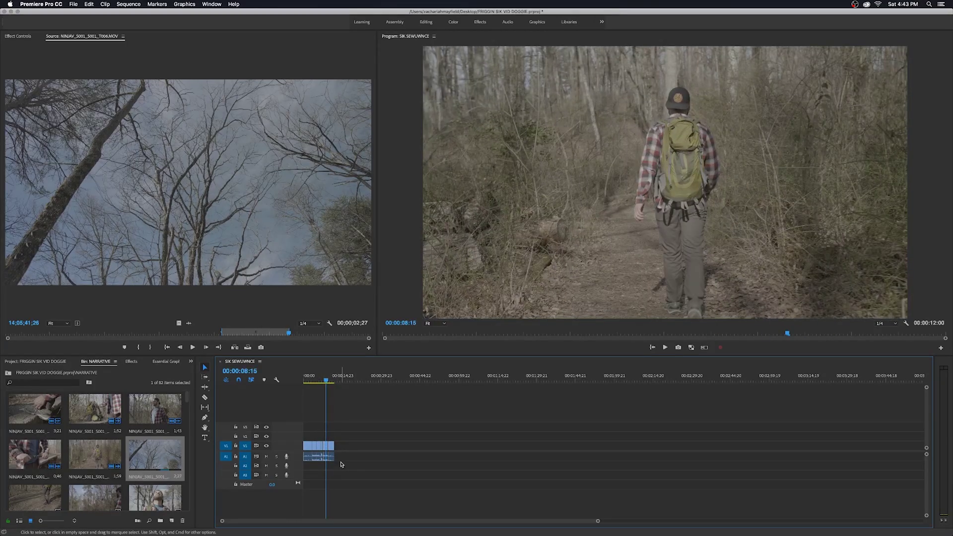
key("=")
key("=")
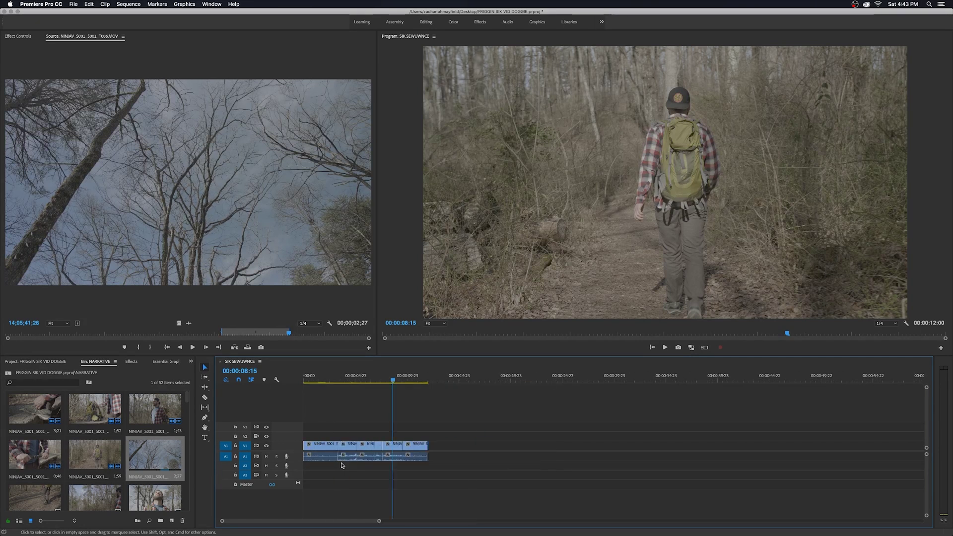
key("-")
key("-")
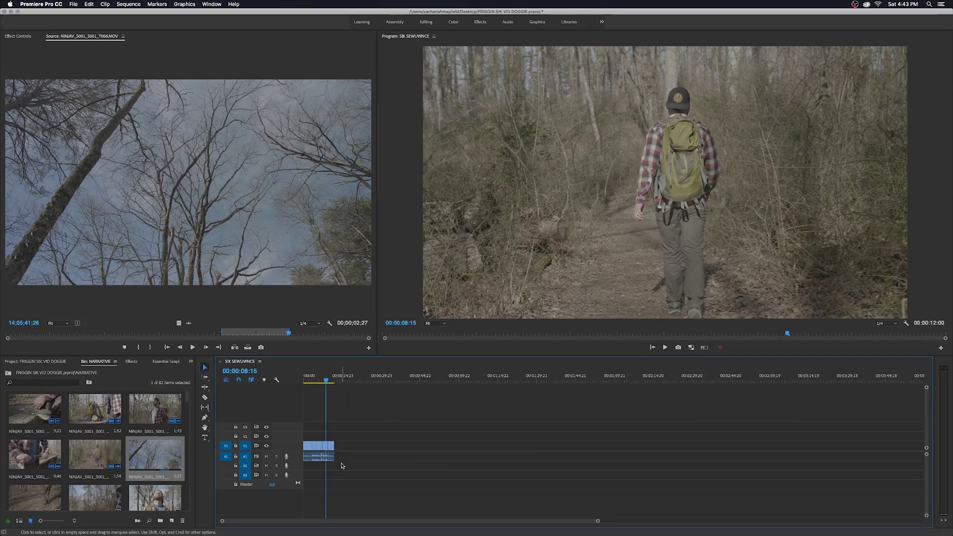
key("=")
key("=")
key("=")
scroll(328, 469, "down", 5)
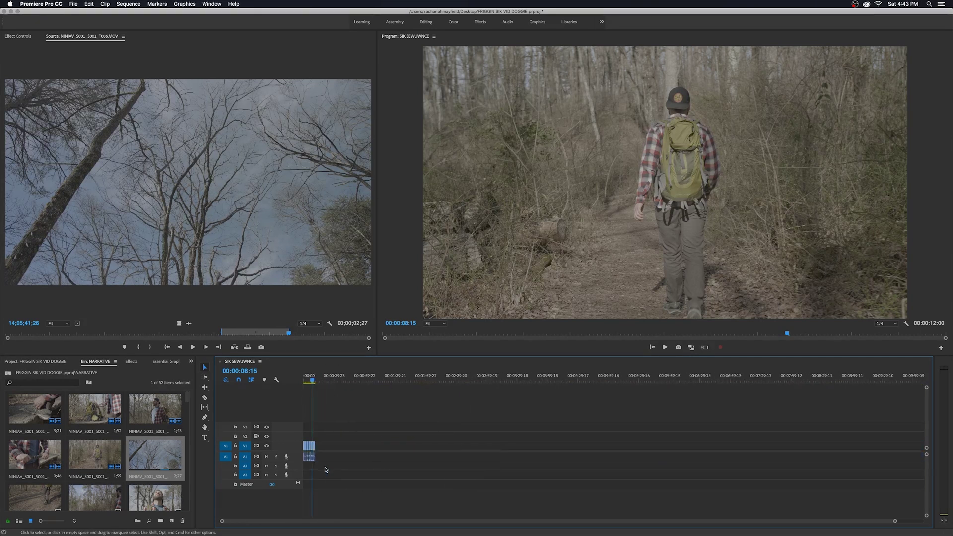
key("-")
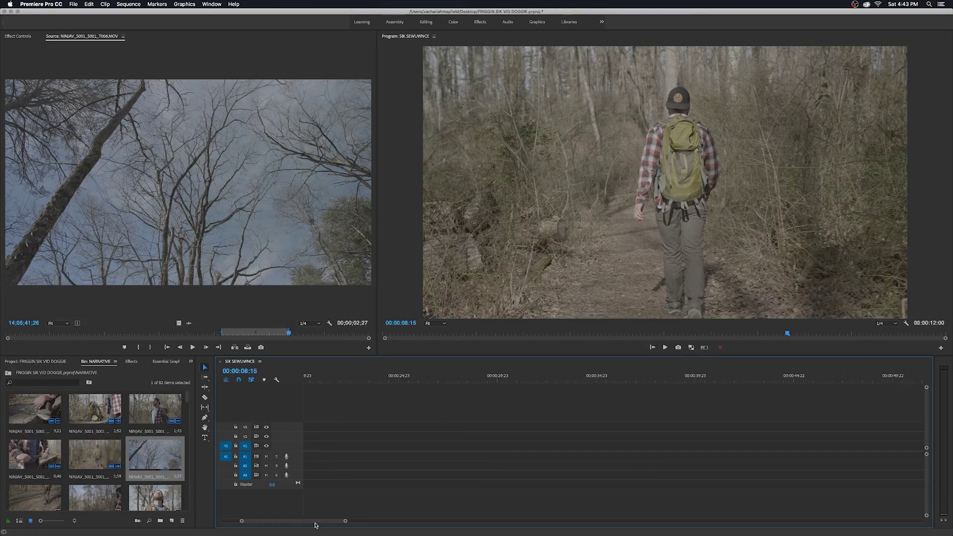
left_click_drag(316, 521, 248, 521)
key("=")
key("-")
key("-")
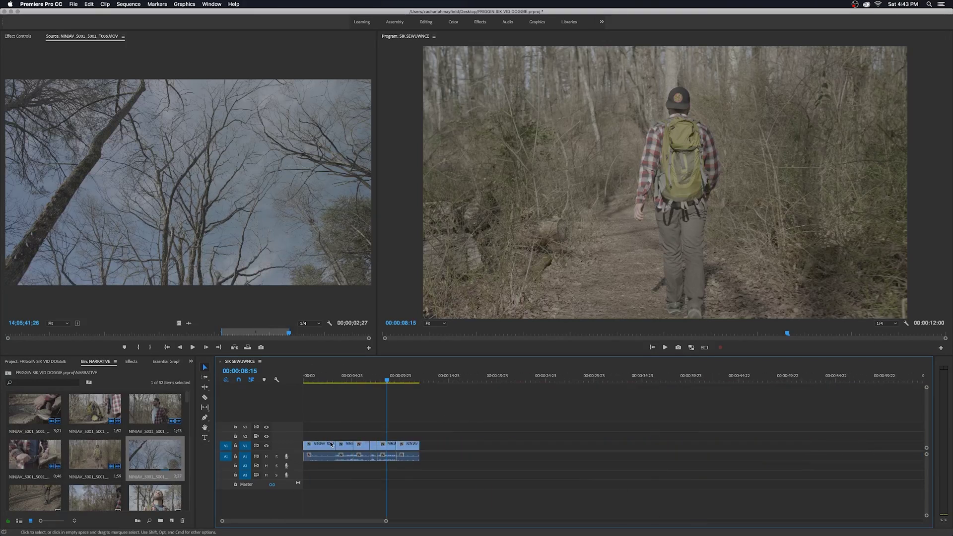
key("-")
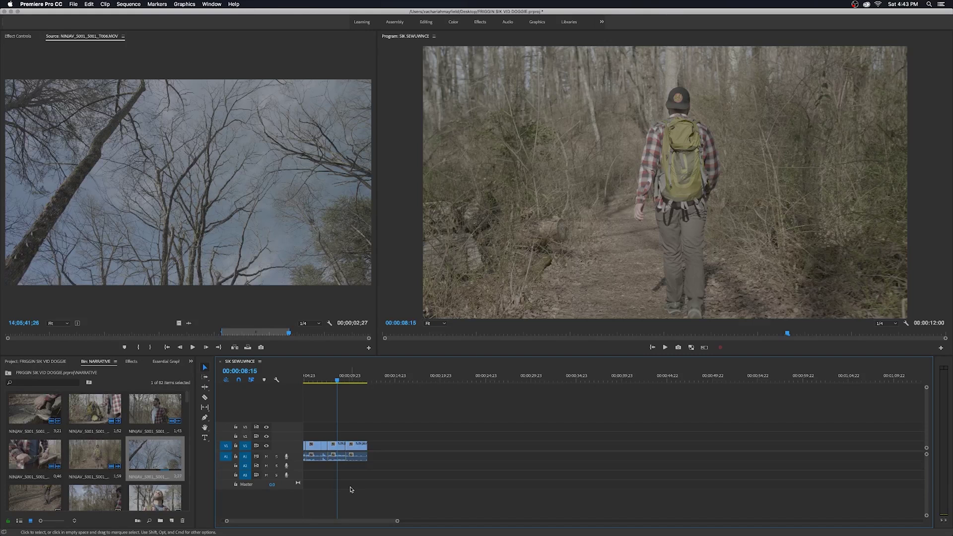
scroll(351, 460, "left", 2)
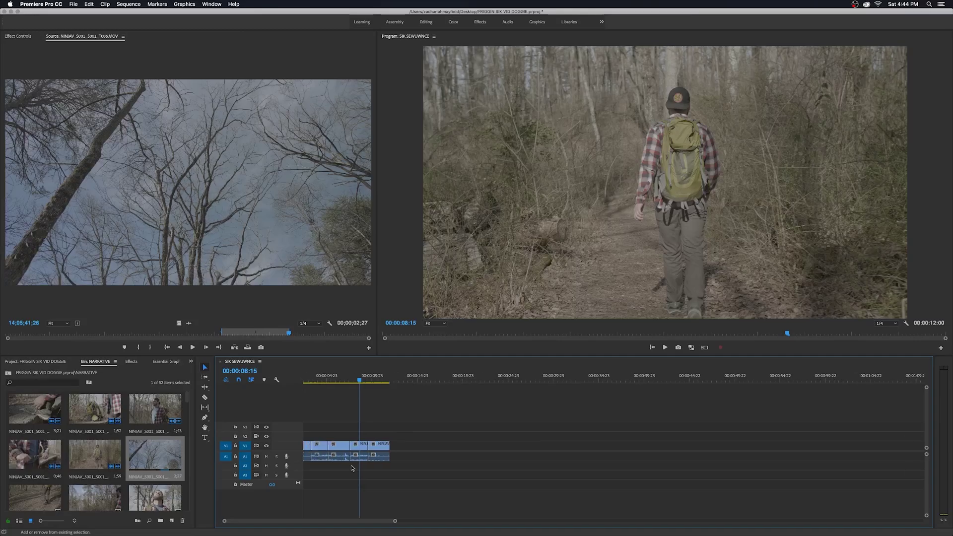
scroll(352, 468, "left", 2)
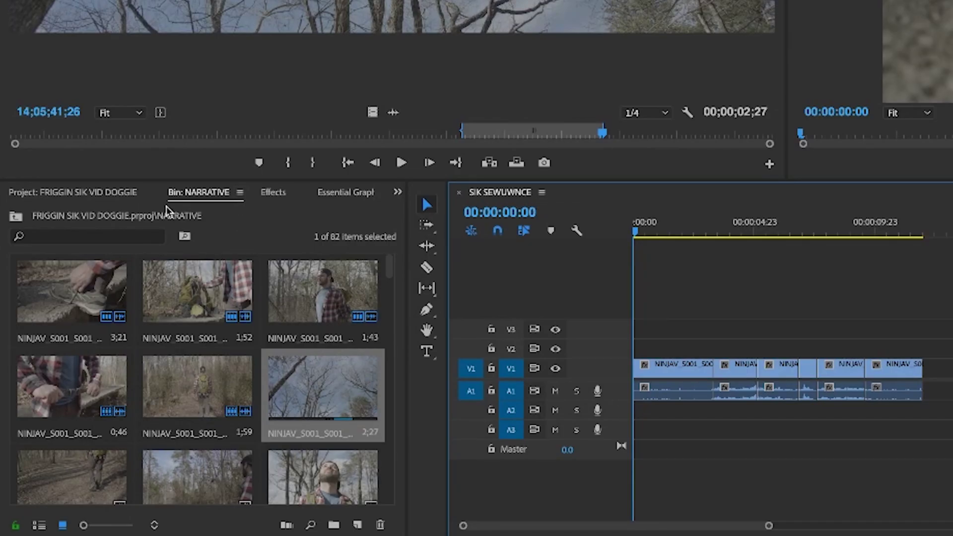
Import the vlog music folder from the Desktop in Finder into the top level of the project, outside the NARRATIVE bin.
left_click(16, 219)
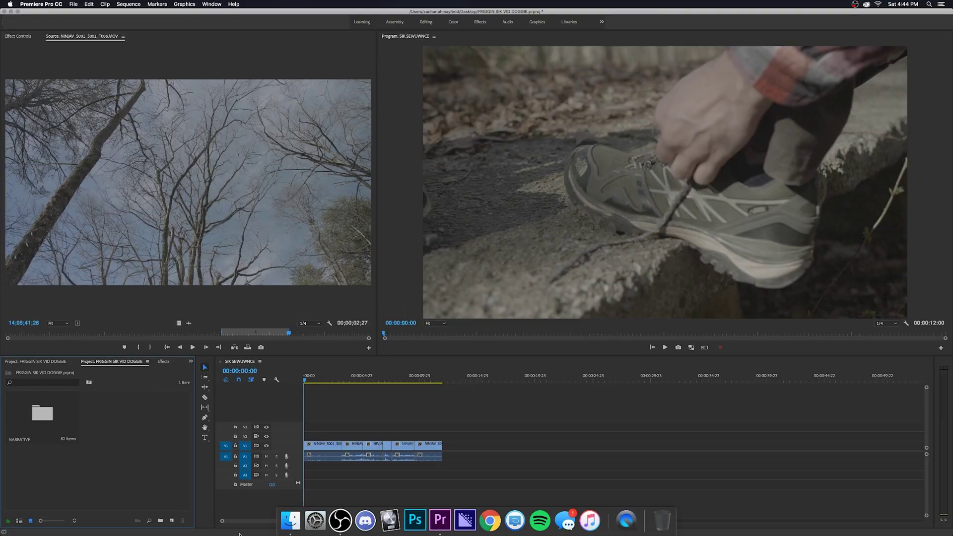
left_click(291, 519)
left_click(403, 140)
left_click_drag(406, 120, 468, 119)
left_click(507, 172)
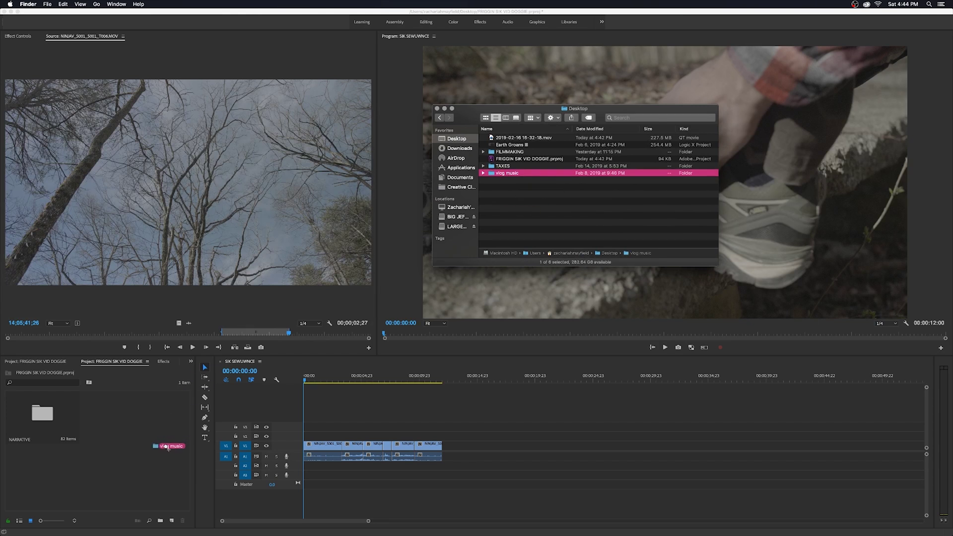
left_click_drag(152, 448, 128, 457)
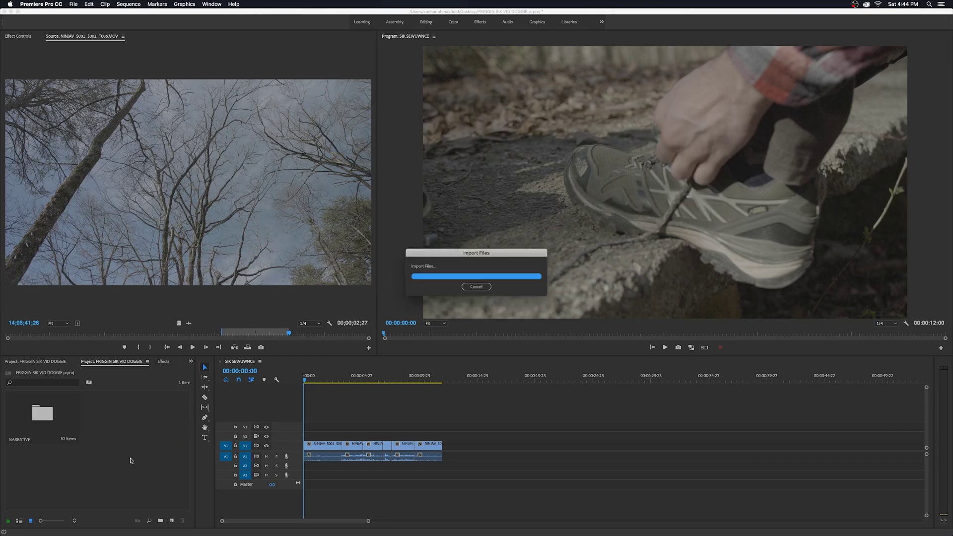
Load the ES_Skeemers song from the vlog music bin and place it on audio track A2 at the start of the sequence.
double_click(119, 416)
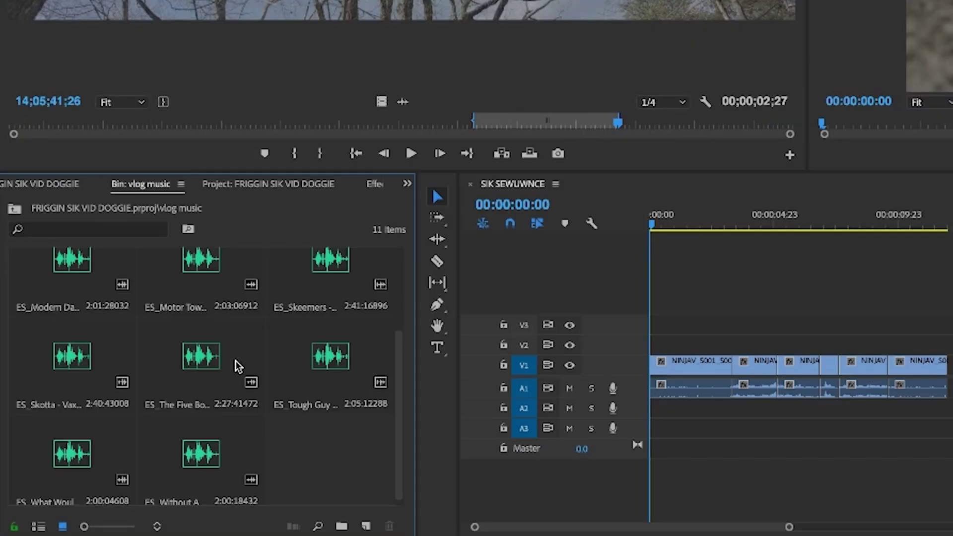
scroll(69, 375, "up", 3)
scroll(70, 375, "down", 3)
scroll(73, 360, "up", 3)
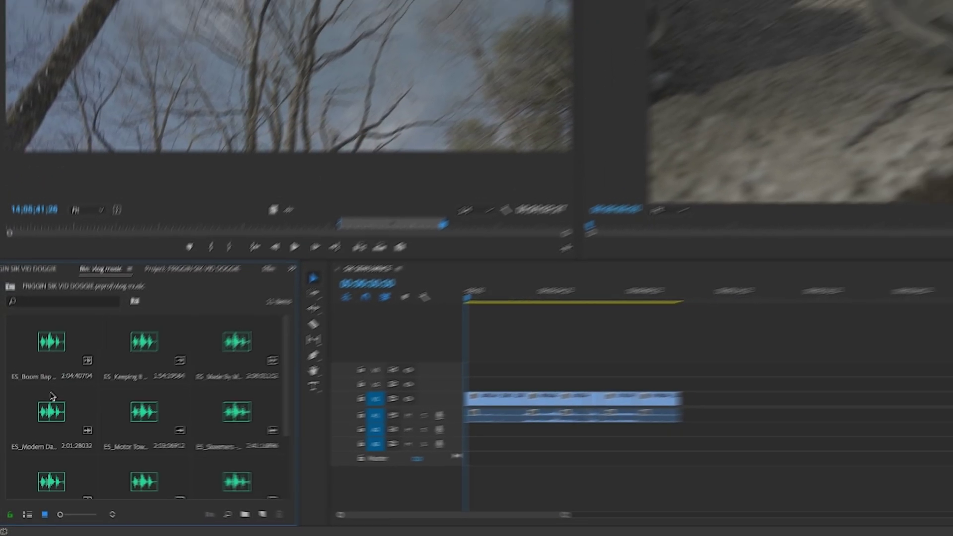
scroll(52, 395, "down", 3)
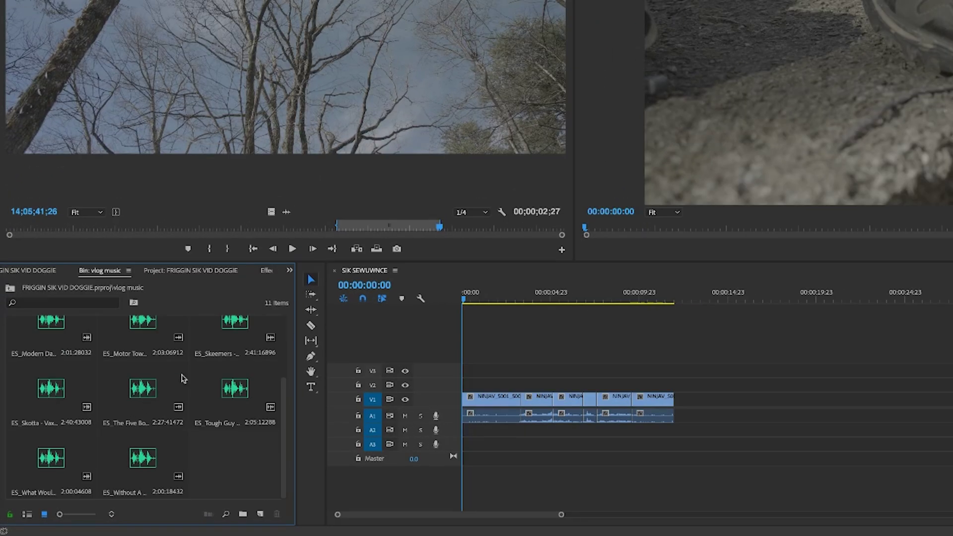
double_click(233, 330)
left_click_drag(286, 212, 466, 430)
key("minus")
key("minus")
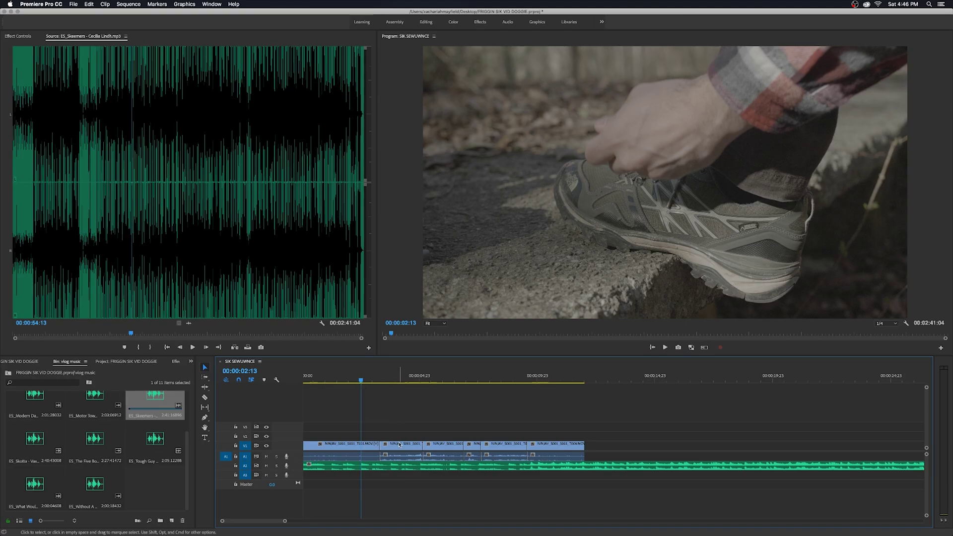
Play the sequence with the music and bring the playhead to the beat at 00:00:02:13.
left_click(399, 445)
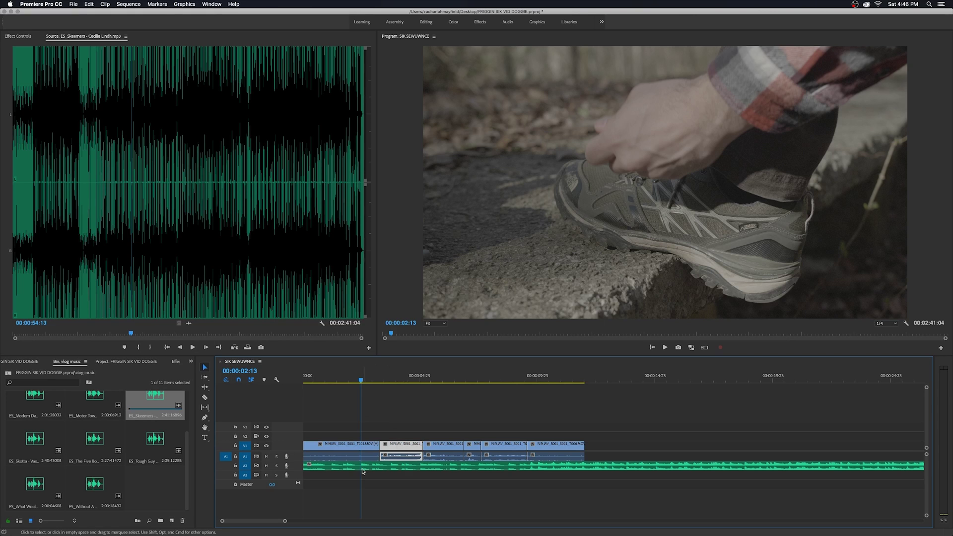
key("space")
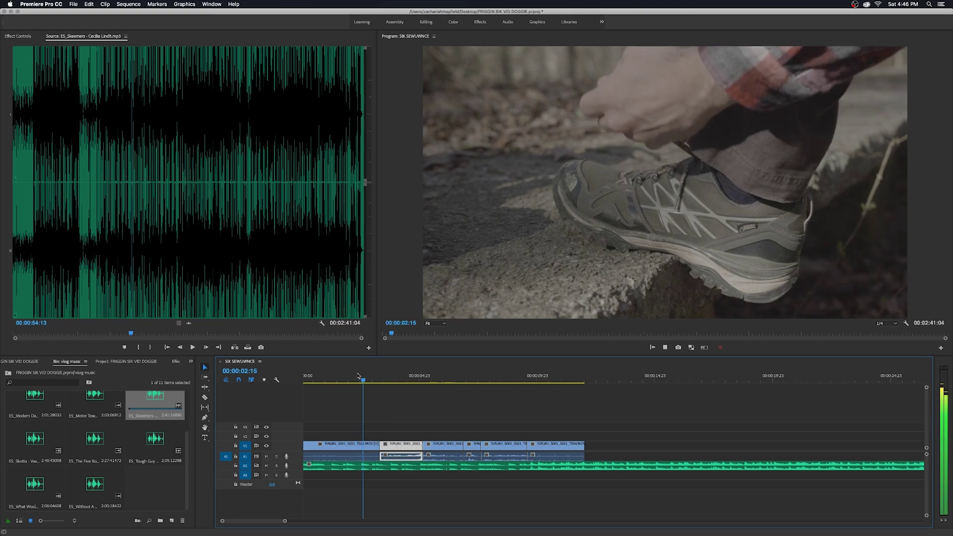
left_click(359, 376)
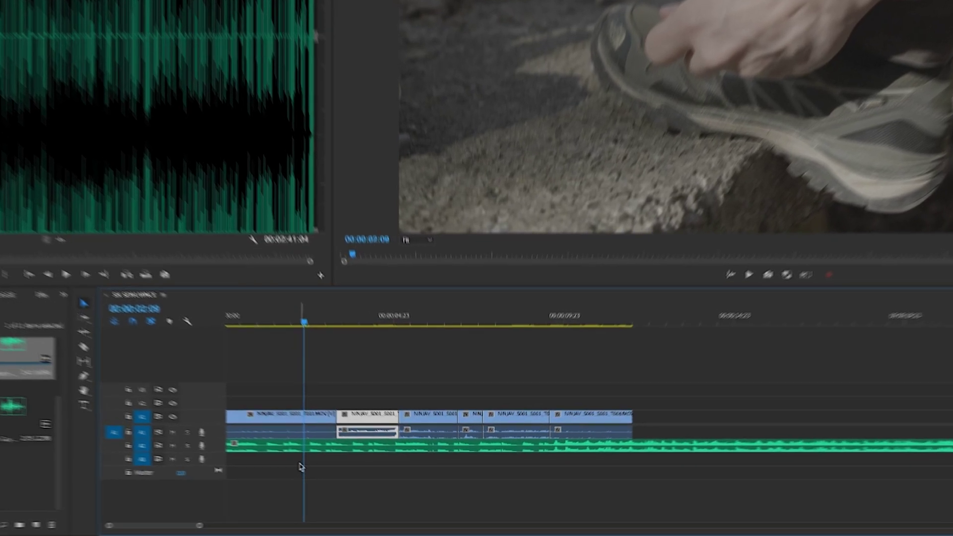
key("=")
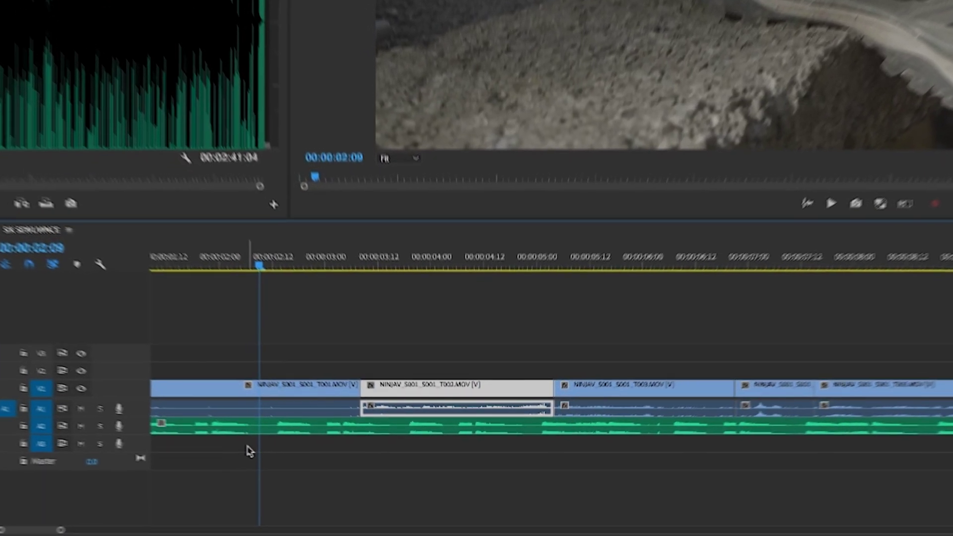
key("Right")
key("Right")
key("Right")
key("Right")
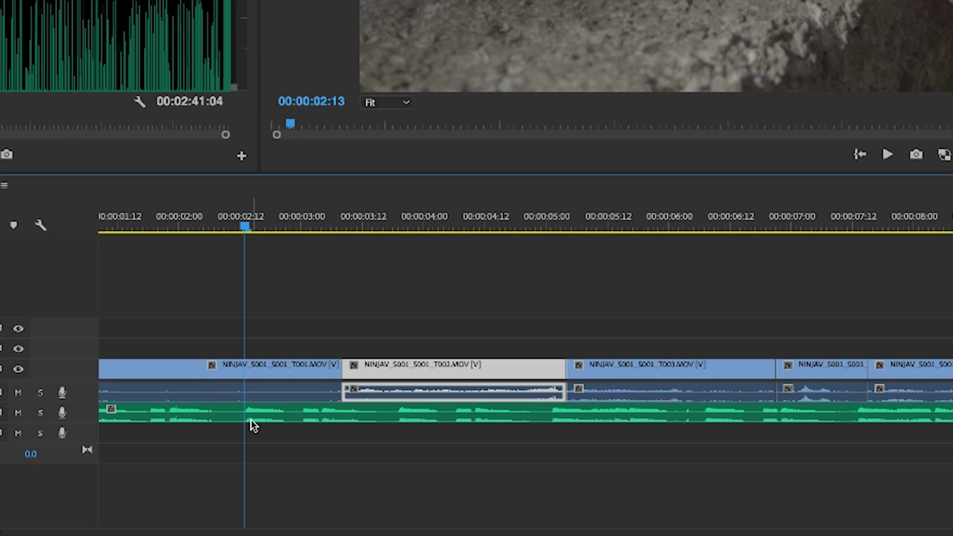
Step the playhead back and forth by single frames around the beat, stopping at 00:00:02:12.
key("minus")
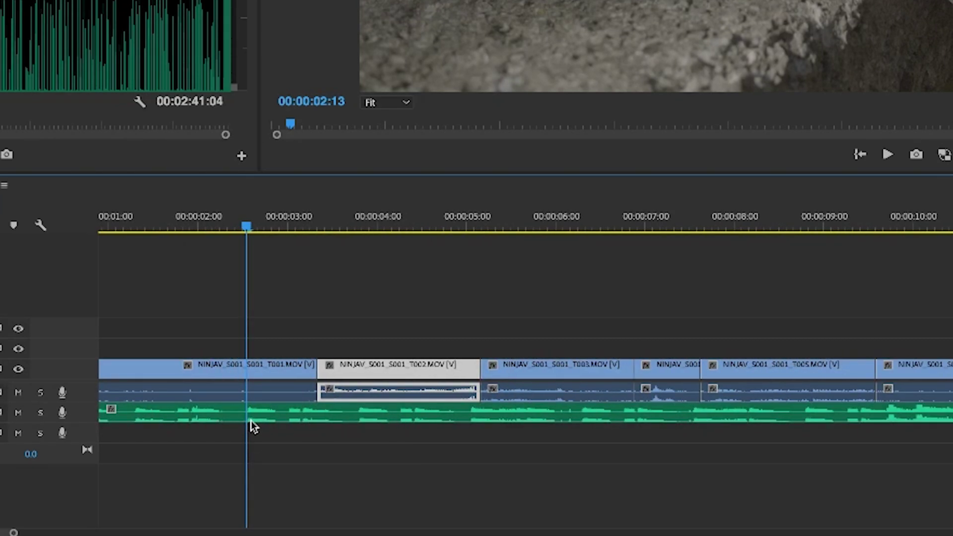
key("Left")
key("Left")
key("Left")
key("Right")
key("Right")
key("Right")
key("Left")
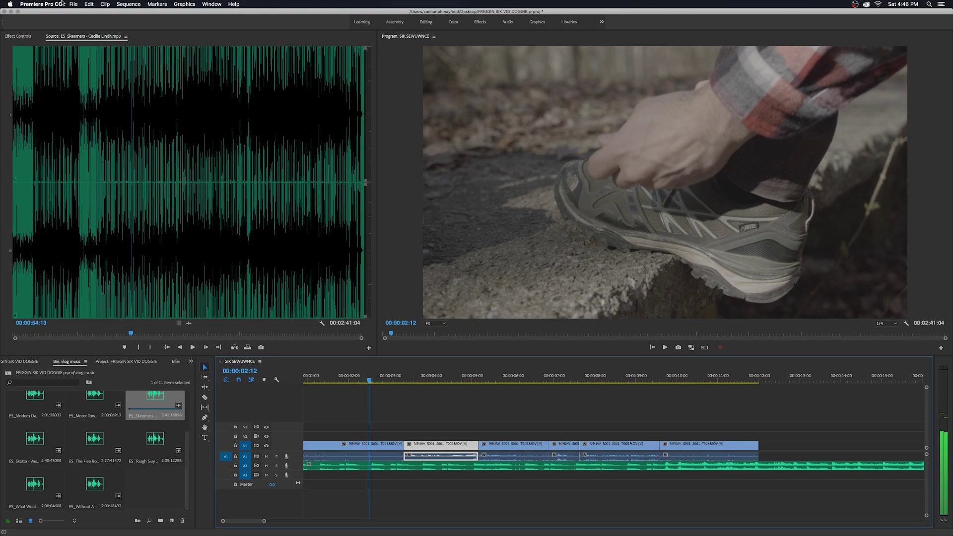
Open the Audio preferences.
left_click(41, 4)
mouse_move(56, 31)
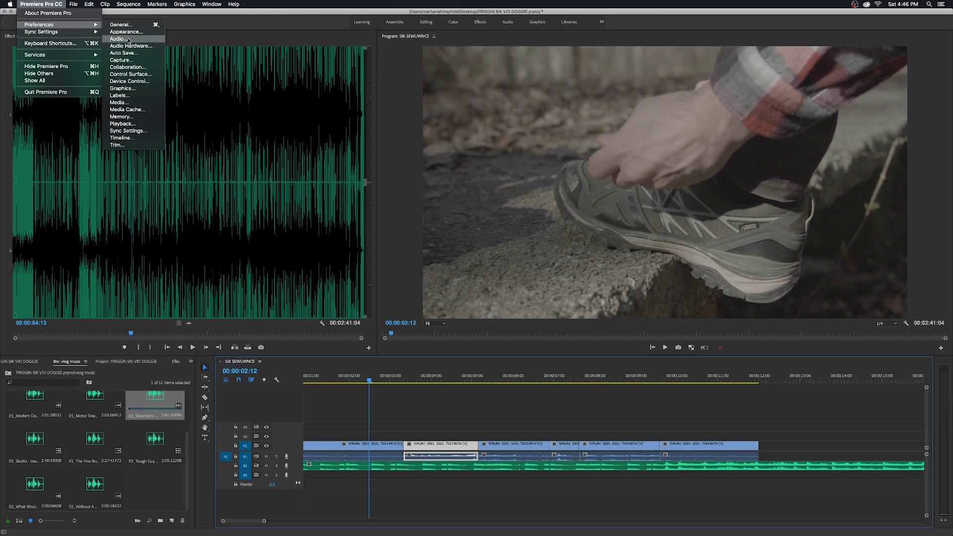
left_click(114, 40)
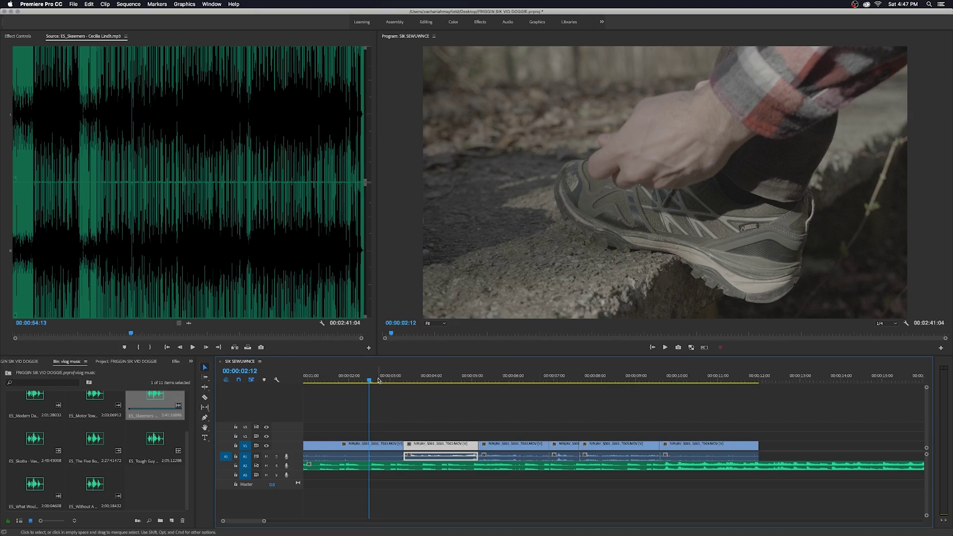
Set the playhead to 00:00:02:13 and snap the second clip's start to it, over the end of the first clip.
left_click_drag(379, 380, 372, 381)
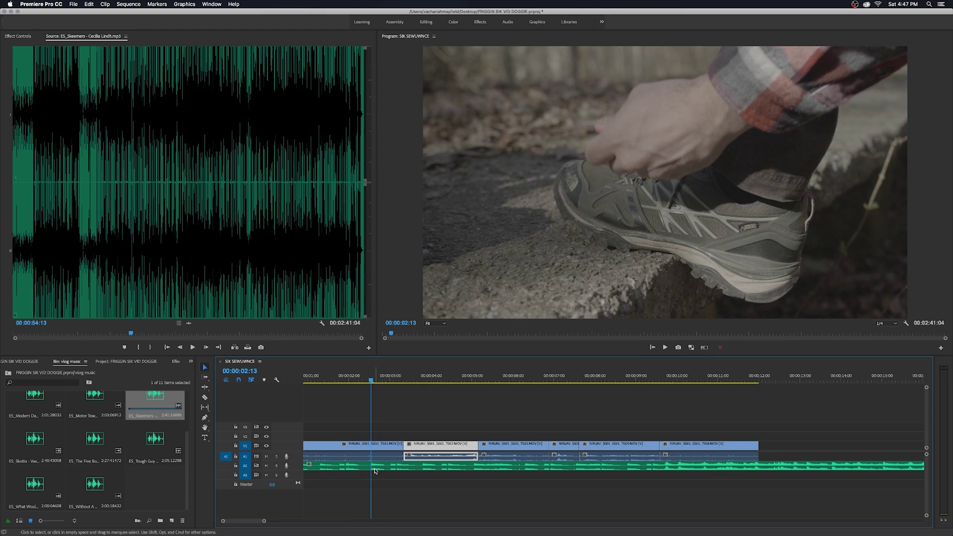
left_click_drag(427, 449, 395, 449)
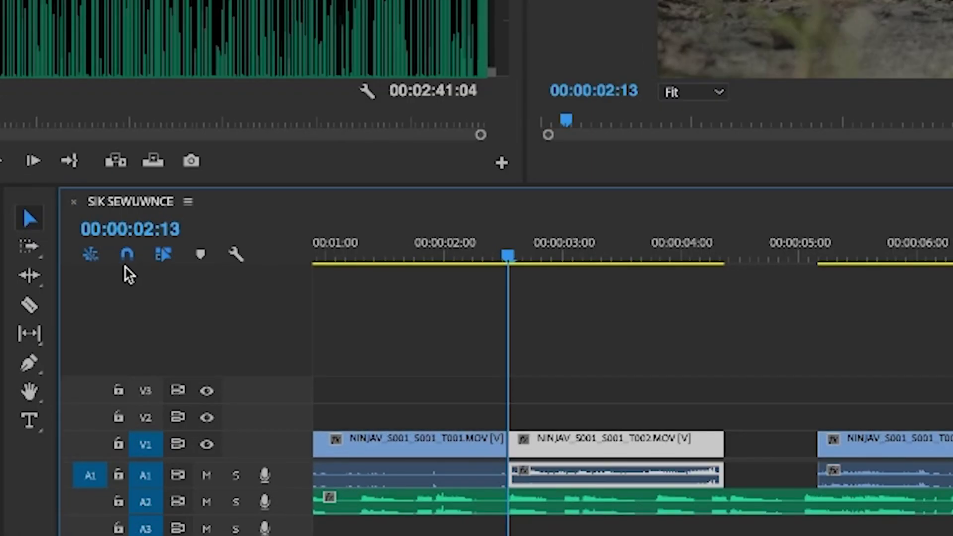
mouse_move(547, 447)
left_mouse_down()
mouse_move(581, 451)
mouse_move(548, 449)
left_mouse_up()
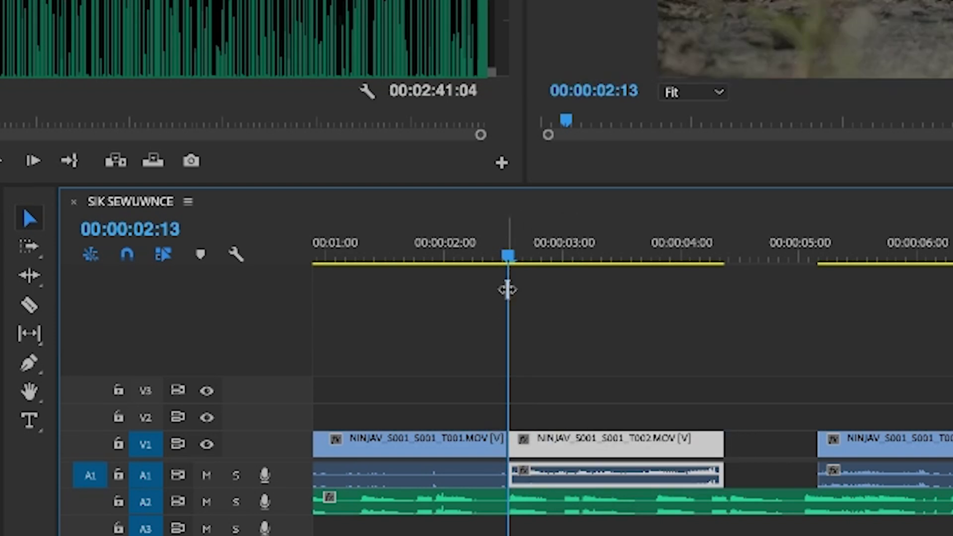
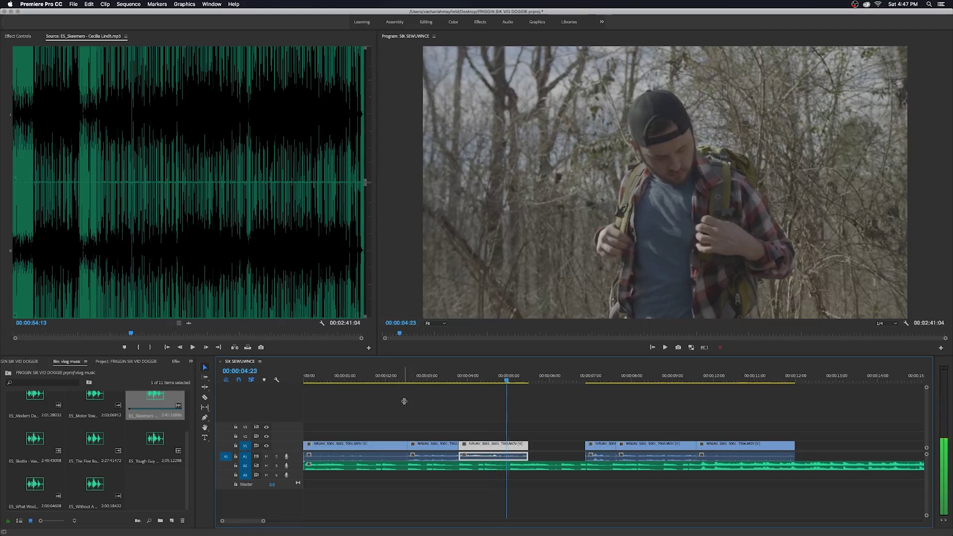
Move the fourth clip back over the third clip's end near 00:00:05:00 and ripple-delete the gap after it.
left_click_drag(592, 447, 518, 448)
key("space")
mouse_move(632, 446)
left_mouse_down()
mouse_move(583, 451)
mouse_move(630, 449)
left_mouse_up()
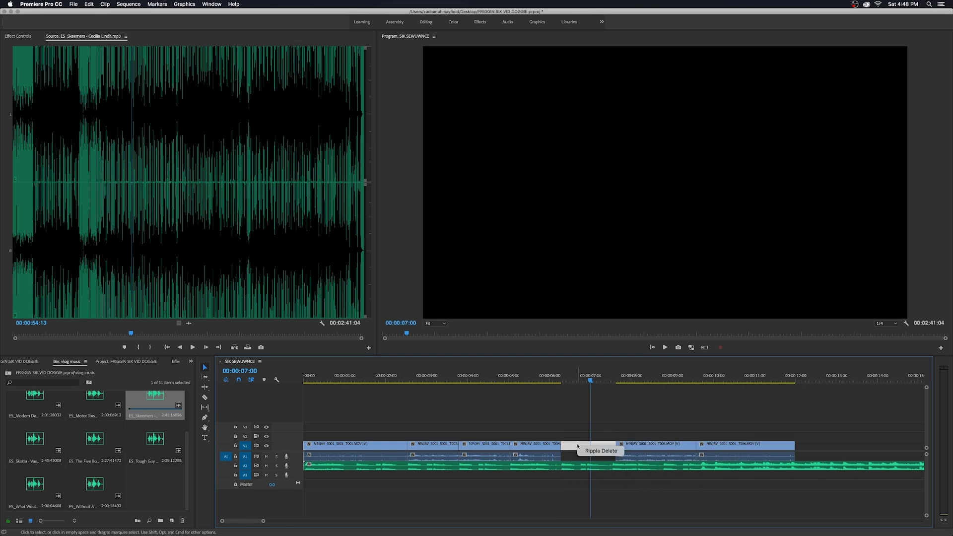
left_click(590, 452)
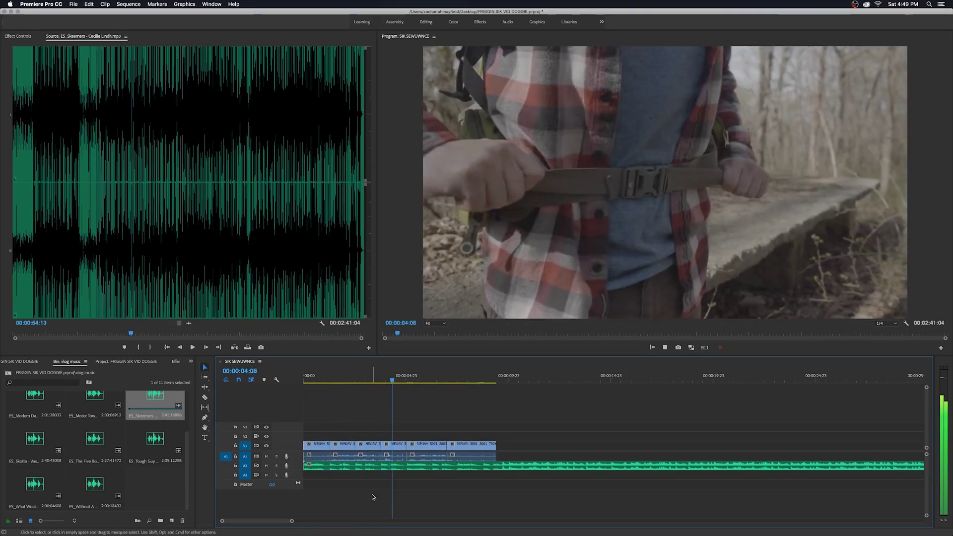
Bring the playhead to the edit point at 00:00:05:01 and split the music on track A2 there.
key("space")
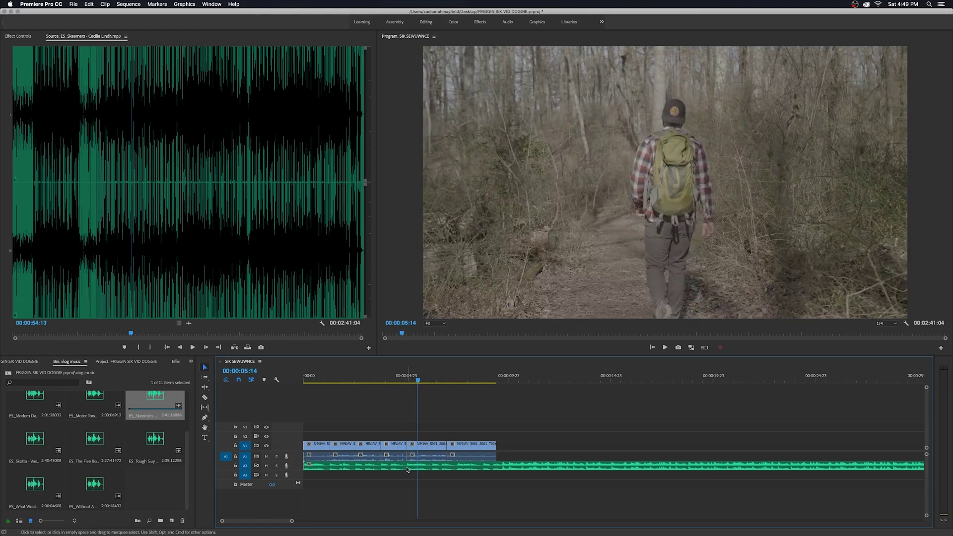
left_click(407, 382)
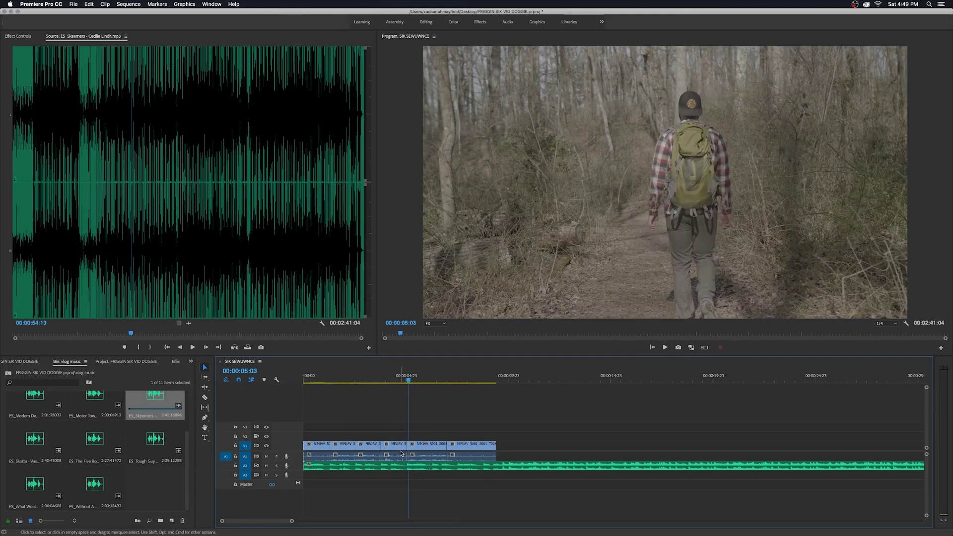
key("=")
left_click(463, 452)
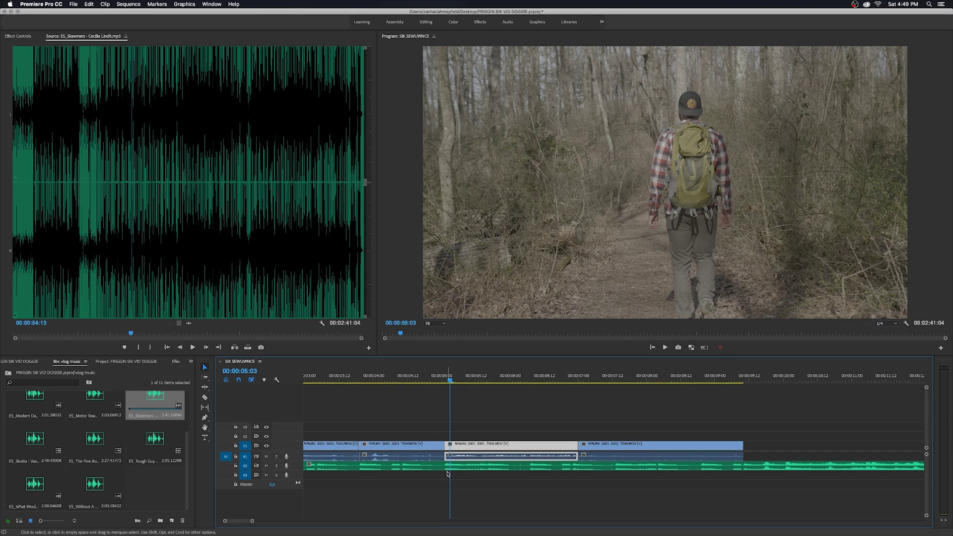
key("Up")
left_click(452, 486)
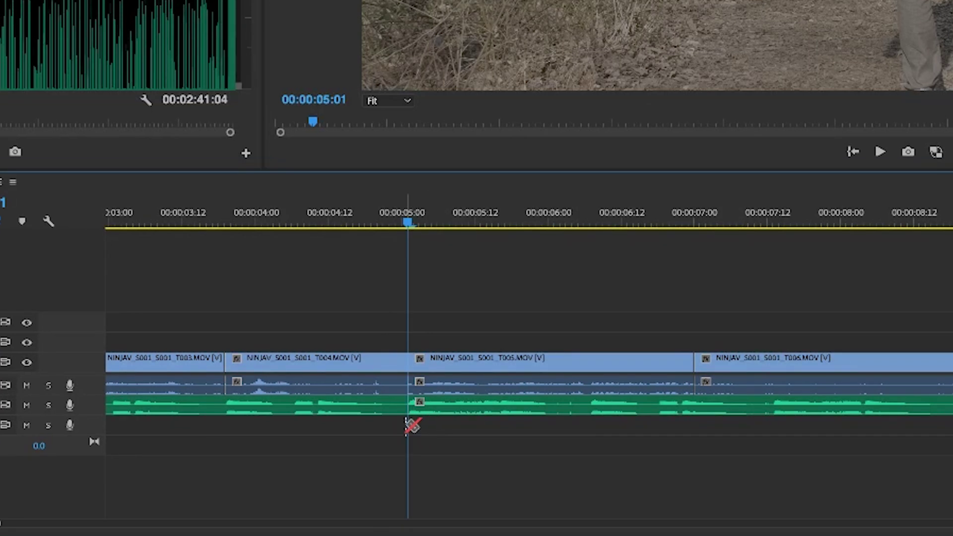
Play the music just past the end of the last clip and bring the playhead to the beat at 00:00:10:00.
key("minus")
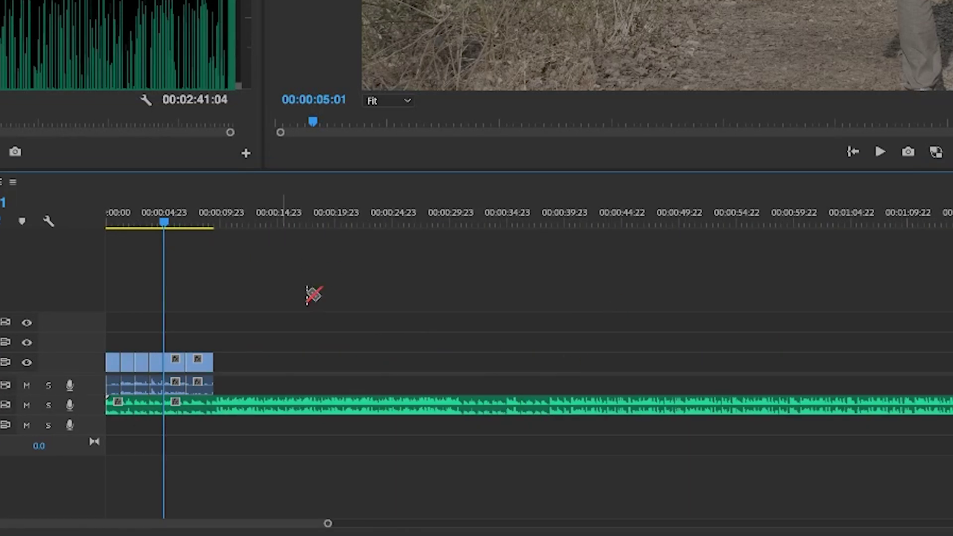
key("equal")
key("equal")
key("equal")
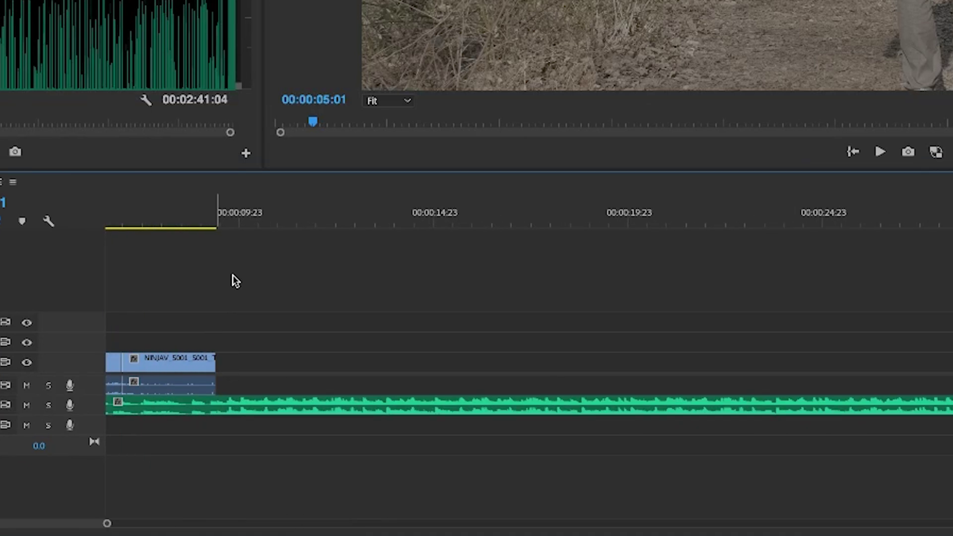
left_click(230, 223)
key("space")
left_click(229, 220)
key("space")
key("equal")
key("equal")
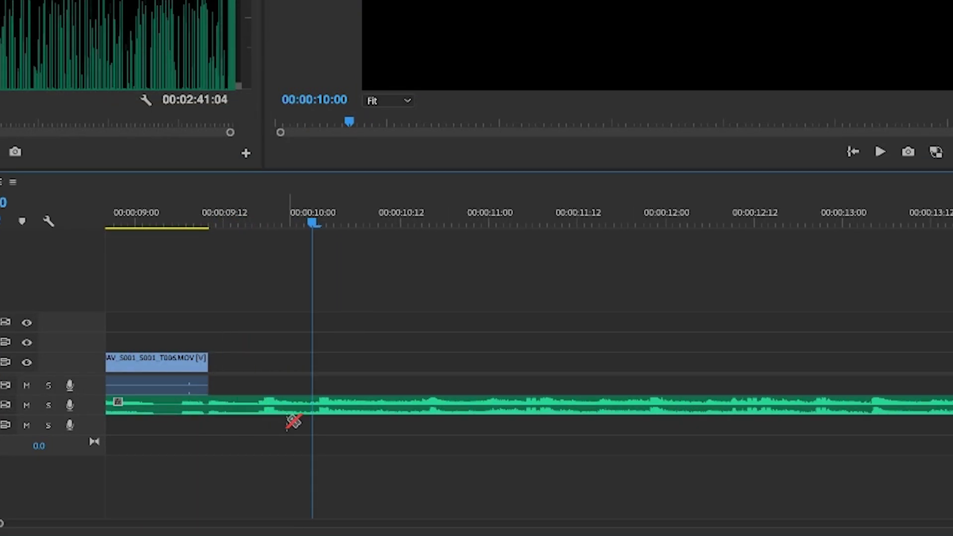
Fine-tune the playhead to 00:00:10:01 by single frames and split the music on track A2 there.
key("Right")
key("Left")
key("Left")
key("Right")
key("Right")
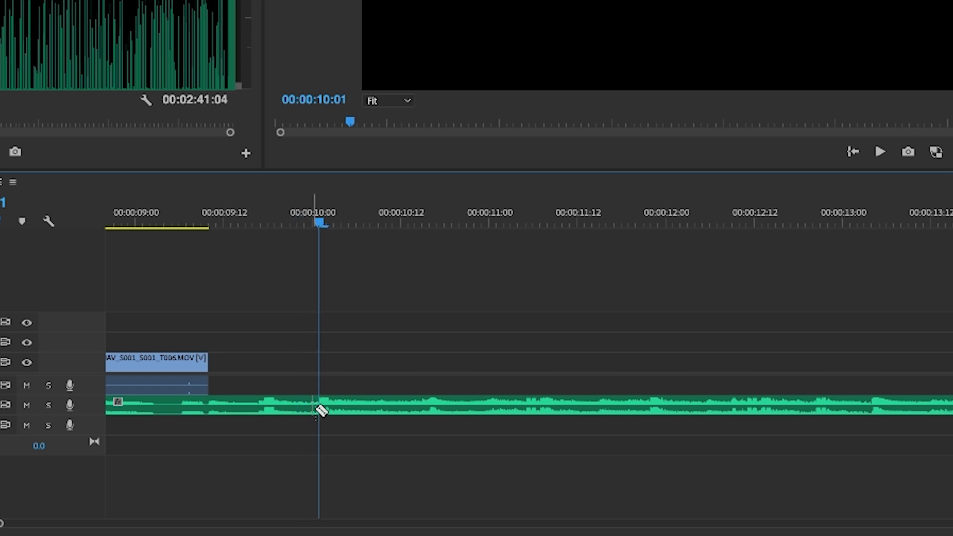
key("v")
Delete the music segment between the two cuts, move the remaining music back to the 00:00:05:01 cut and play the result.
left_click(282, 409)
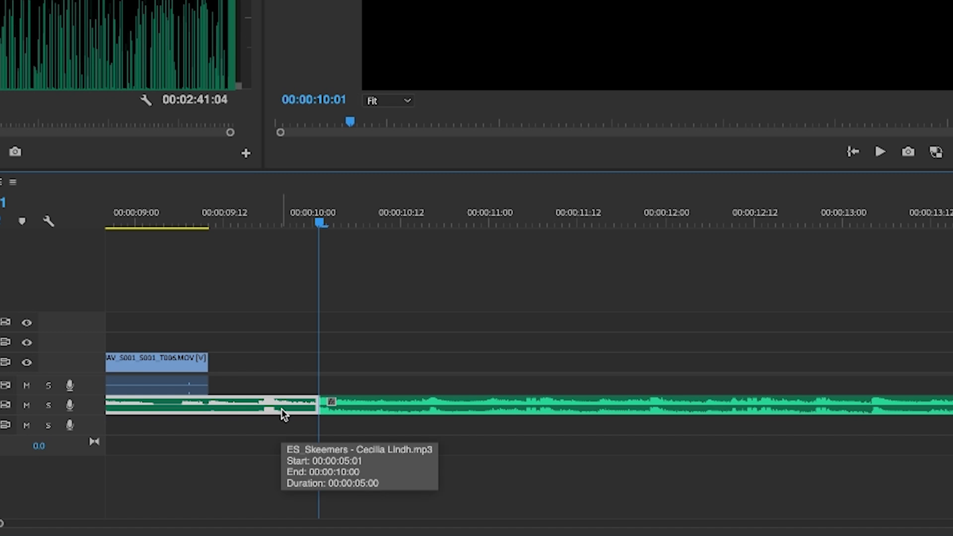
key("minus")
key("minus")
key("minus")
key("Delete")
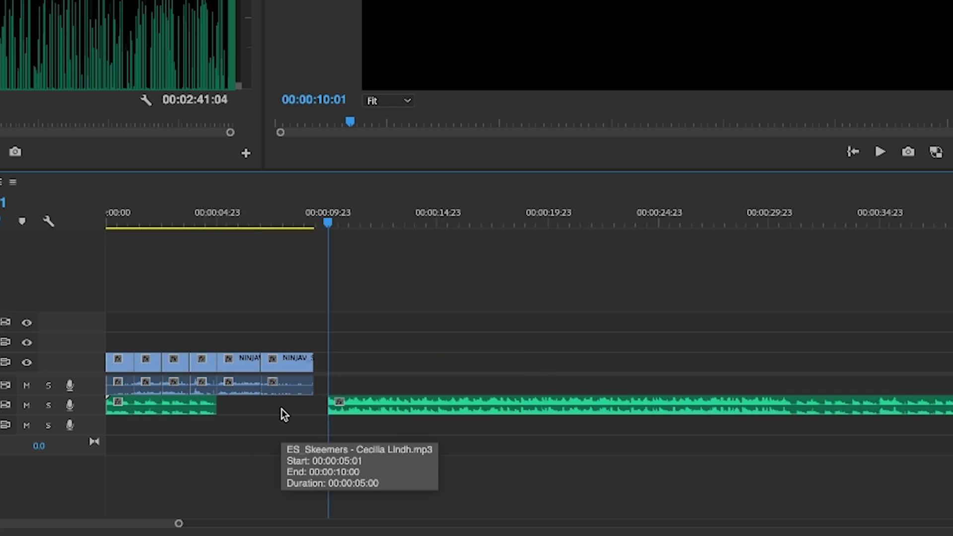
left_click_drag(360, 409, 247, 408)
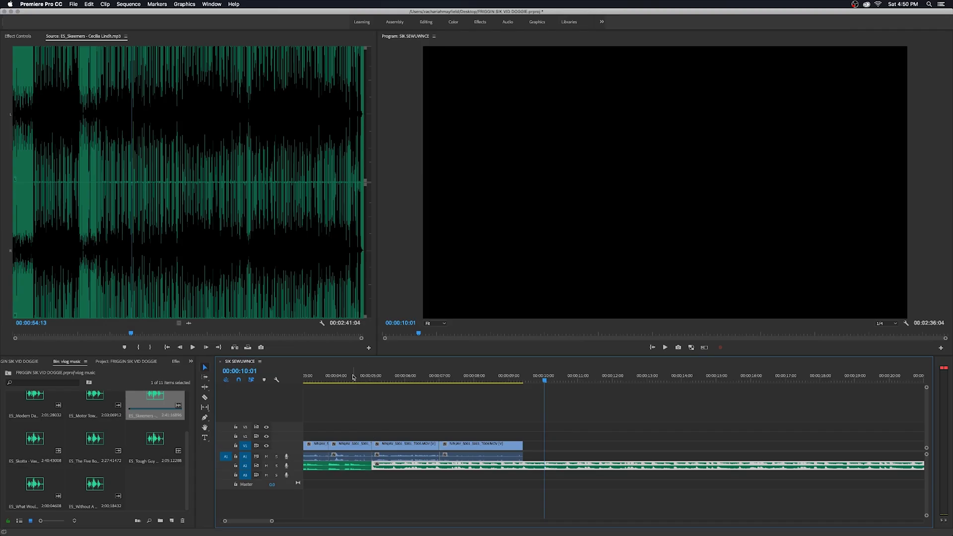
key("space")
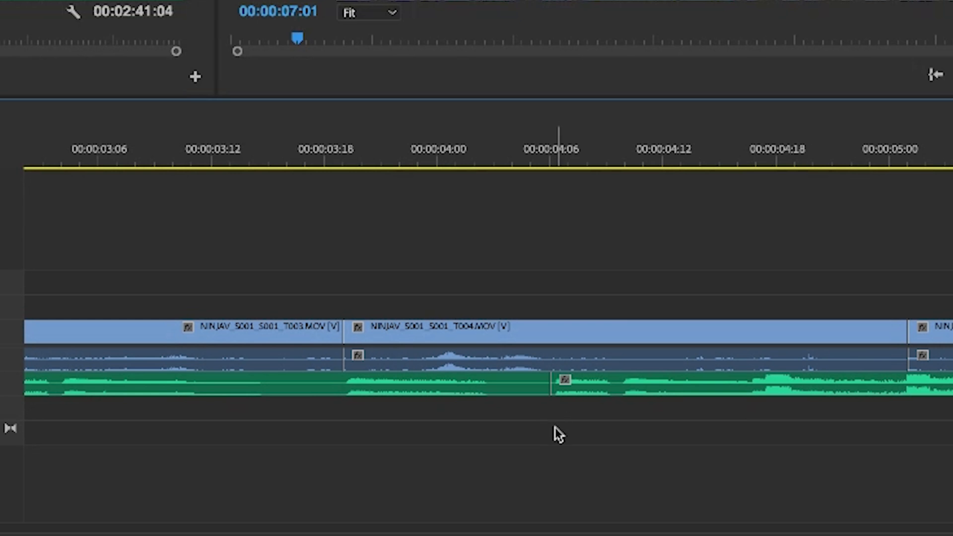
Apply the default audio transition to the music edit at 00:00:04:06 on track A2.
right_click(552, 384)
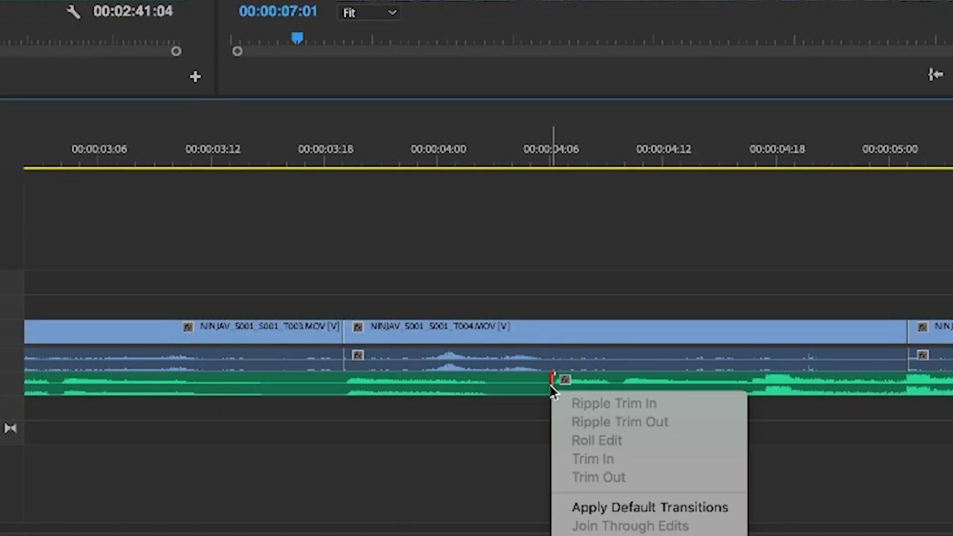
left_click(618, 506)
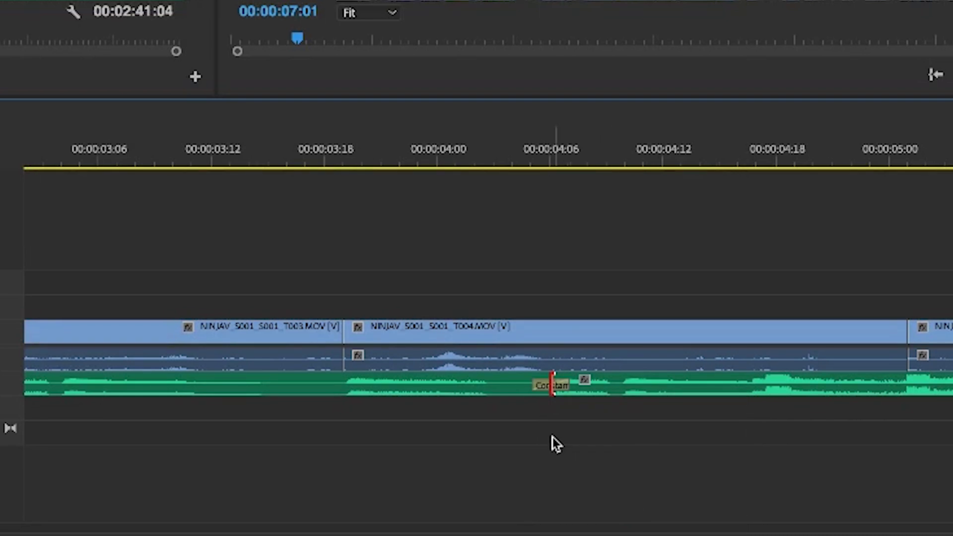
scroll(556, 443, "up", 1)
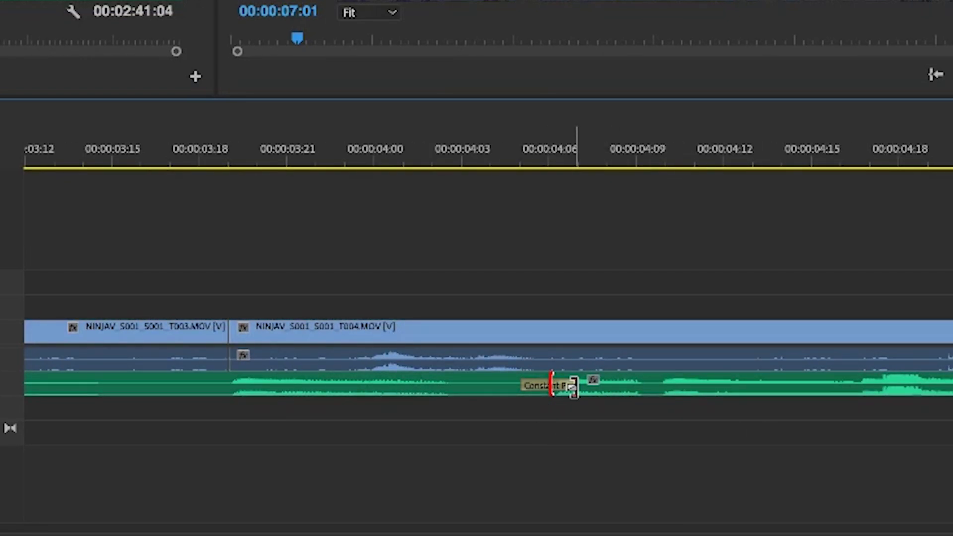
left_click_drag(571, 386, 543, 397)
scroll(549, 446, "down", 2)
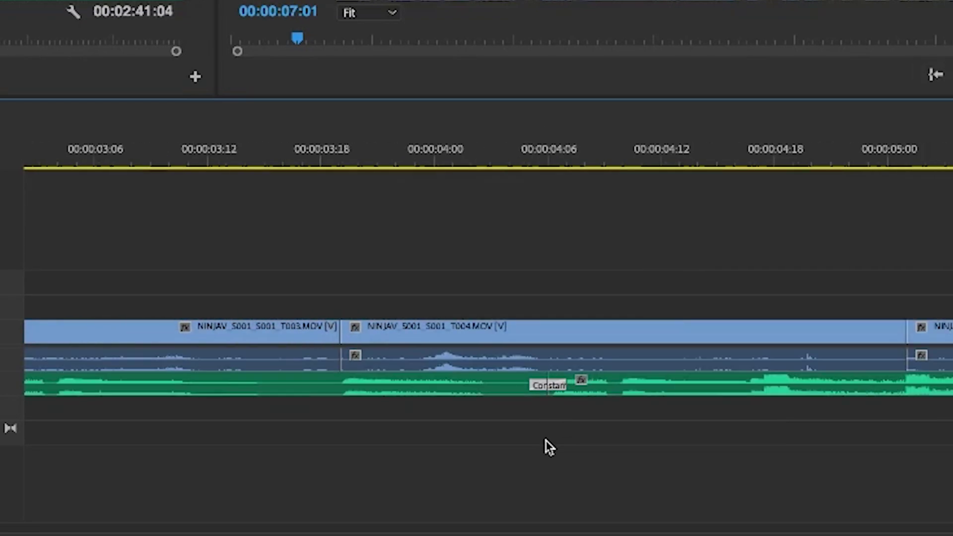
Play the sequence from just before the music crossfade to check how the transition sounds.
left_click(394, 156)
key("space")
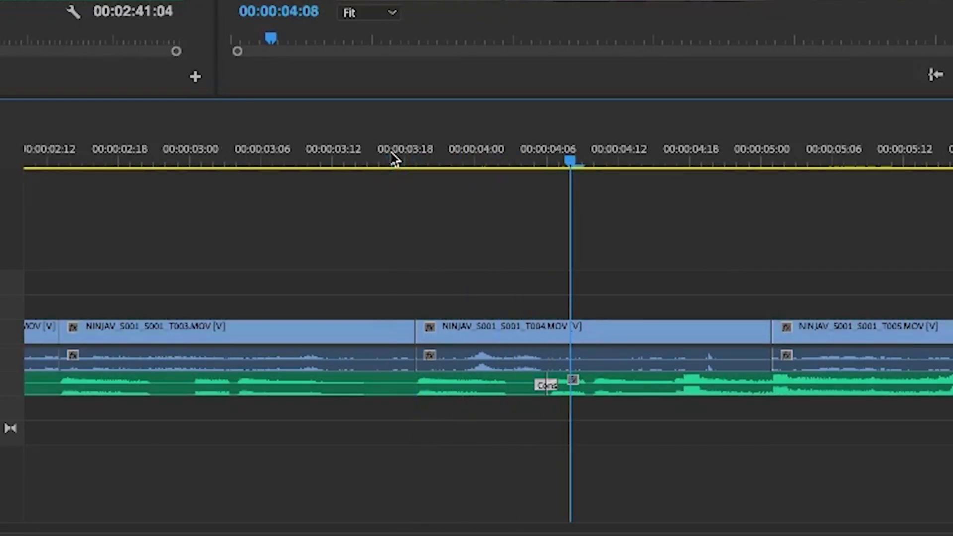
scroll(546, 429, "down", 3)
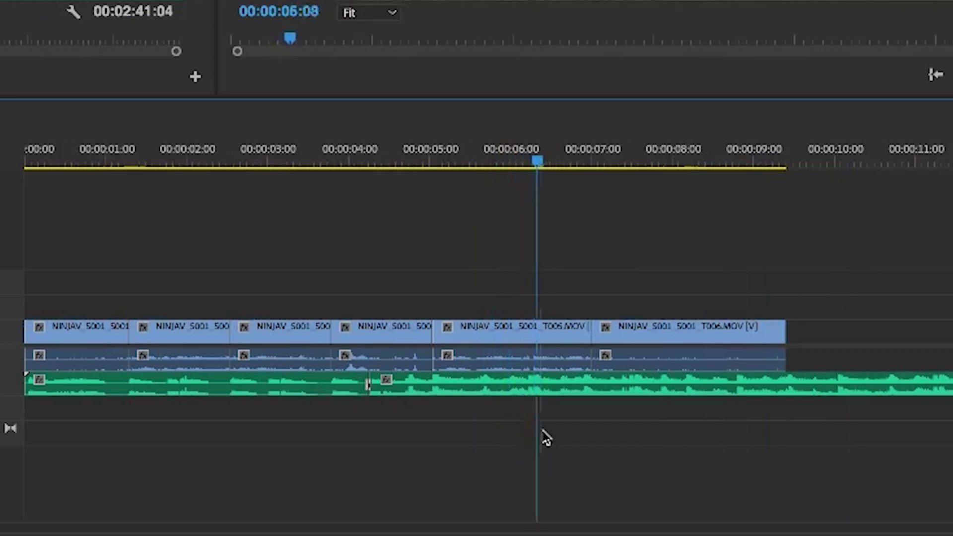